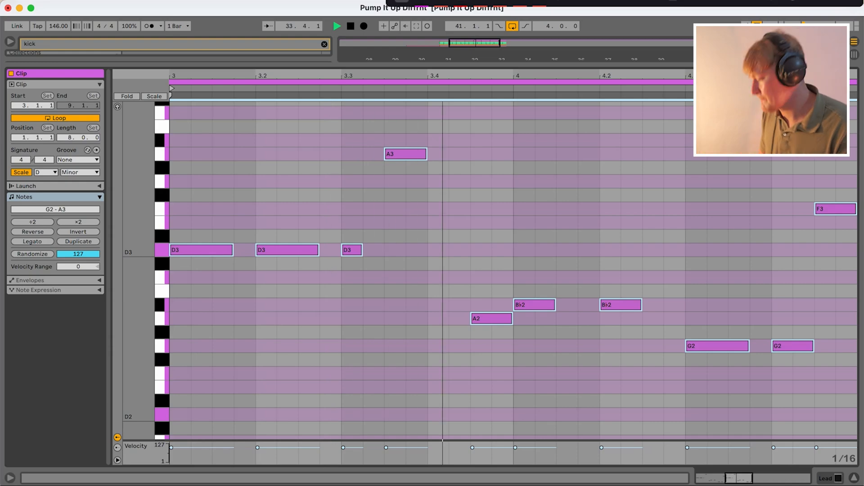
# - Stop playback, extend the lead MIDI clip to bar 37, and open its notes
pyautogui.press('space')
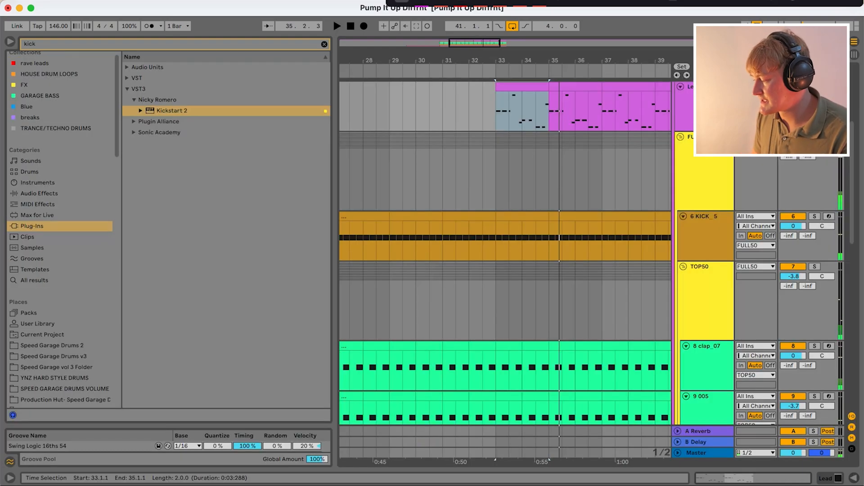
pyautogui.scroll(2, 504, 252)
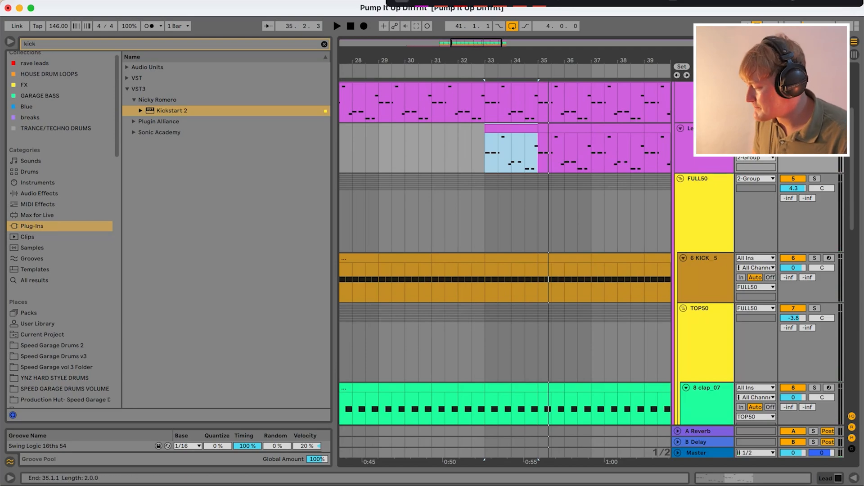
pyautogui.moveTo(538, 129); pyautogui.dragTo(591, 128)
pyautogui.doubleClick(580, 129)
# - Duplicate the B♭2 and G2 notes into bar 5 and transpose the copies to C3 and A2
pyautogui.moveTo(501, 397); pyautogui.dragTo(359, 305)
pyautogui.press('super+d')
pyautogui.press('Right')
pyautogui.press('Right')
pyautogui.press('Up')
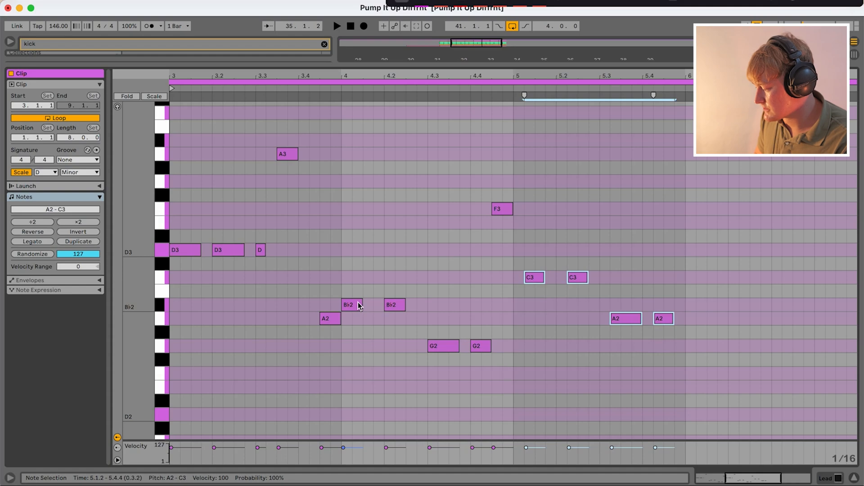
pyautogui.press('Left')
# - Duplicate the C3 and A2 notes into bar 6 and raise the copies by two semitones
pyautogui.press('super+d')
pyautogui.press('Up')
pyautogui.press('Right')
pyautogui.press('Up')
pyautogui.press('Right')
# - Play the extended melody and raise the last two notes of bar 6 to C3
pyautogui.press('space')
pyautogui.moveTo(742, 271); pyautogui.dragTo(857, 333)
pyautogui.press('Up')
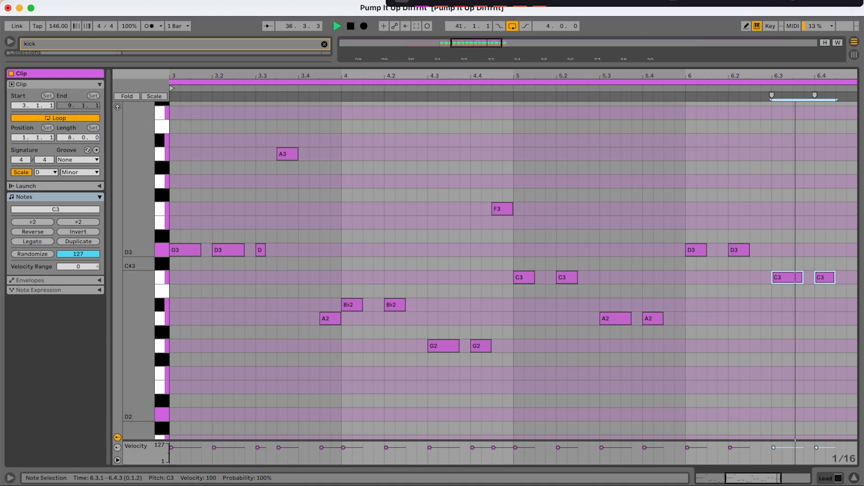
pyautogui.press('space')
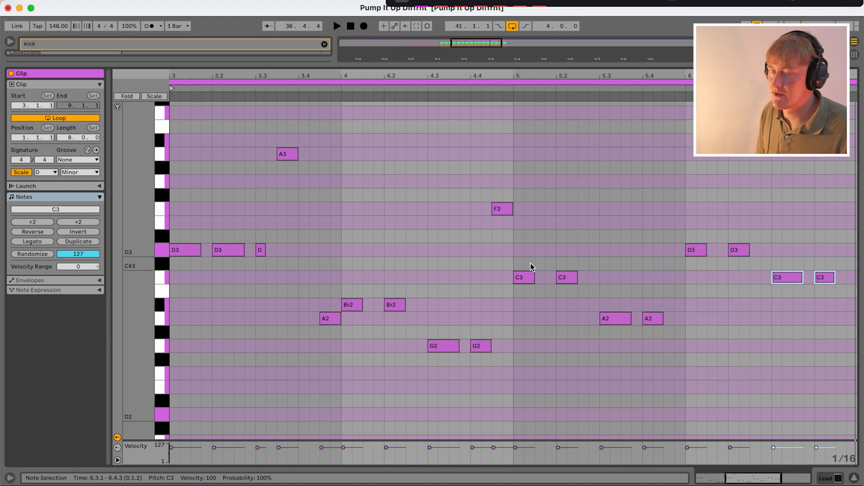
pyautogui.moveTo(504, 373); pyautogui.dragTo(175, 145)
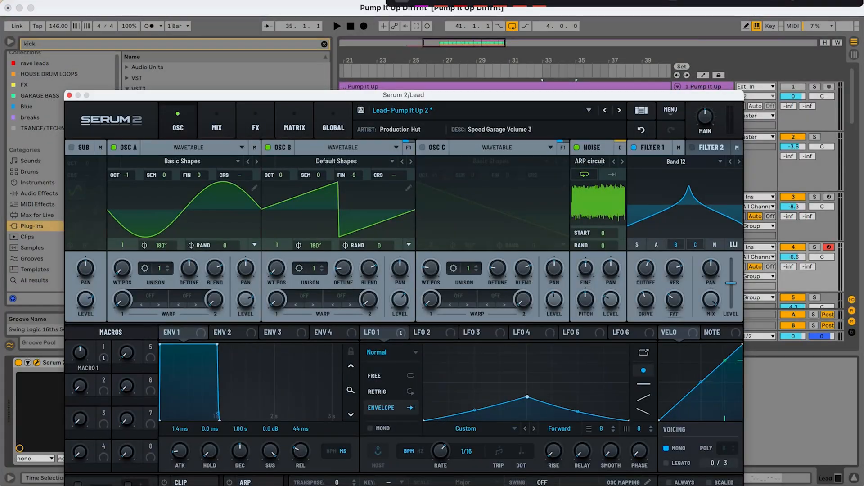
# - Switch off oscillator B in the lead's Serum 2 patch and bypass the effects in the main chain
pyautogui.moveTo(392, 99); pyautogui.dragTo(381, 47)
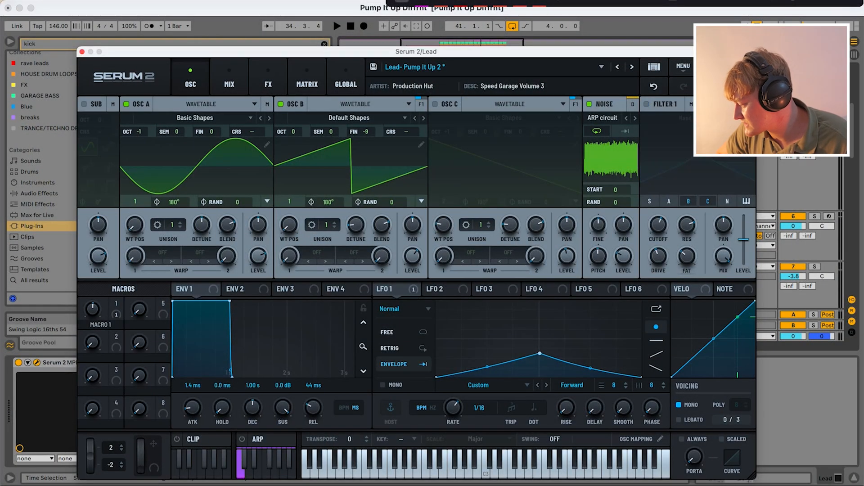
pyautogui.click(280, 104)
pyautogui.click(268, 81)
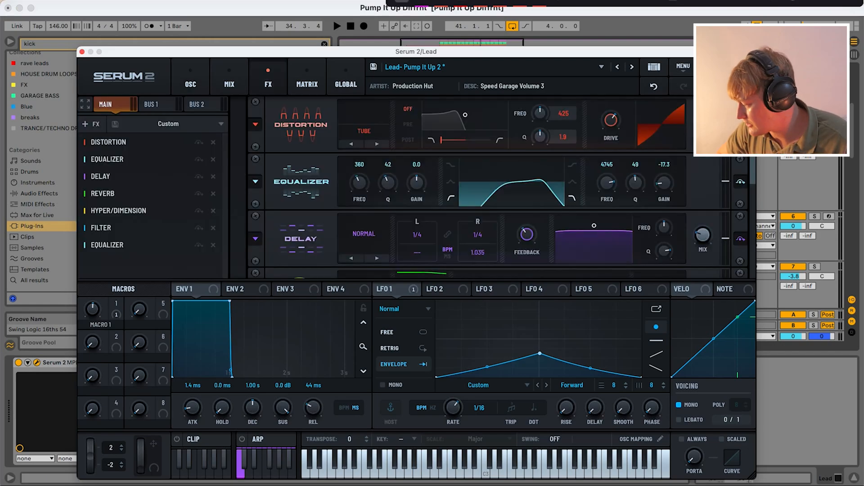
pyautogui.click(740, 182)
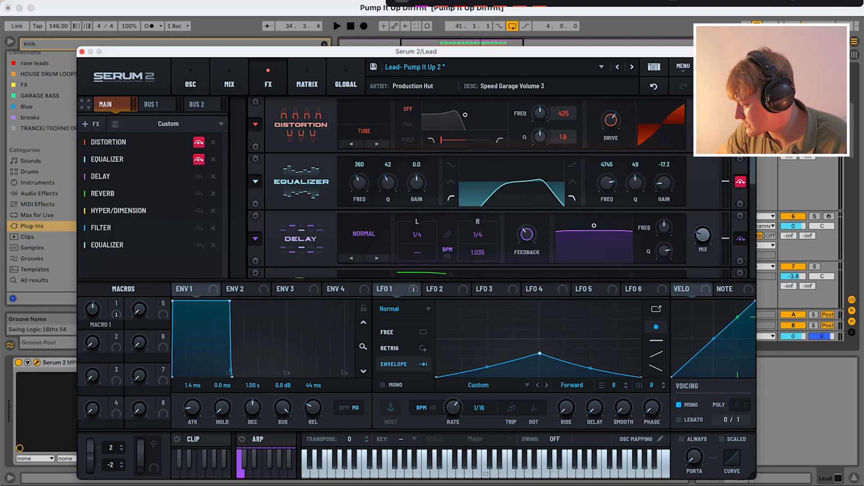
pyautogui.scroll(-3, 740, 182)
pyautogui.click(740, 167)
pyautogui.click(740, 224)
pyautogui.scroll(-4, 740, 224)
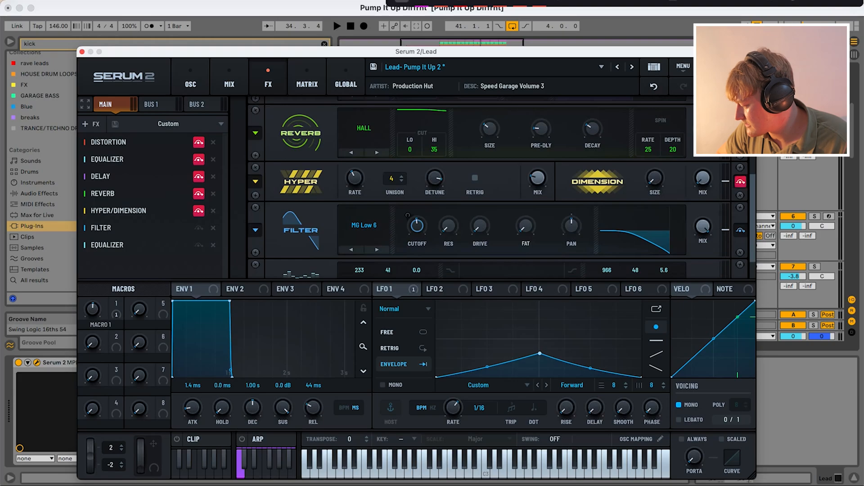
pyautogui.scroll(-1, 495, 189)
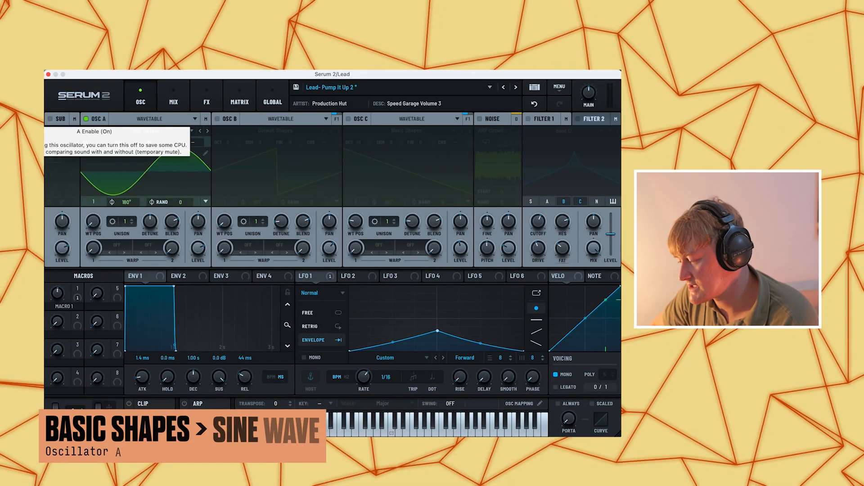
# - View oscillator A's wavetable choices in the Analog category, keeping Basic Shapes
pyautogui.click(144, 131)
pyautogui.moveTo(143, 142)
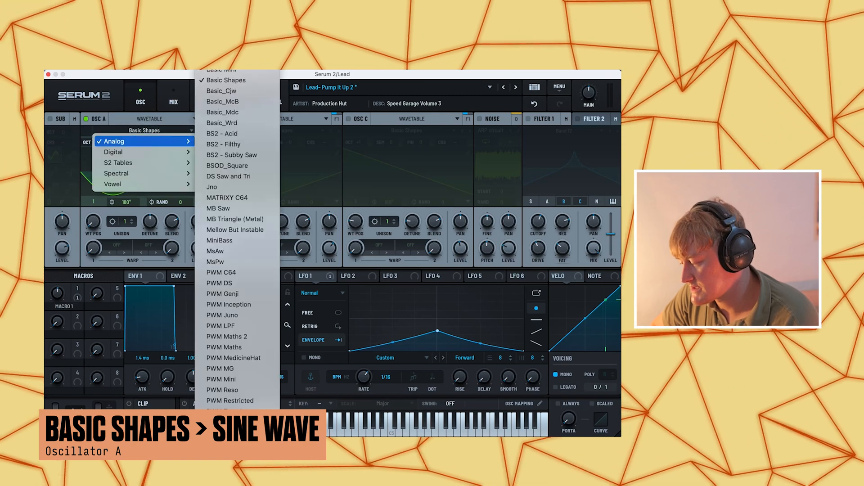
pyautogui.press('Escape')
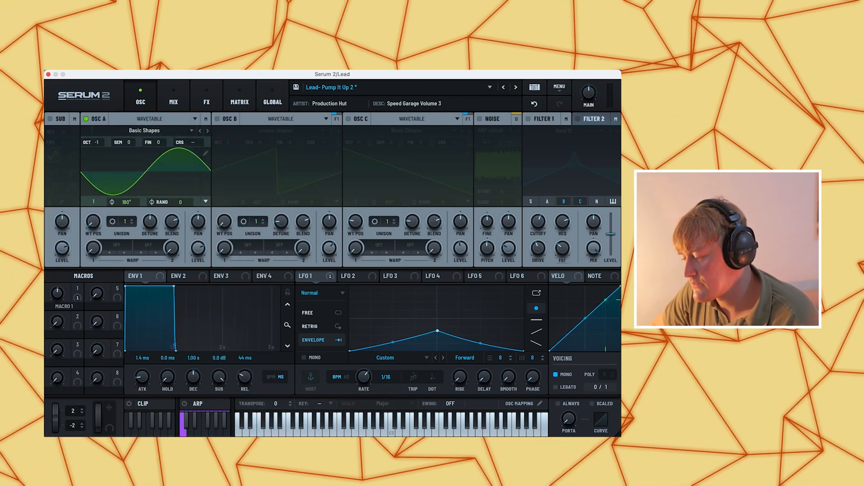
# - Enable oscillator B and view its wavetable categories, keeping Default Shapes
pyautogui.click(217, 120)
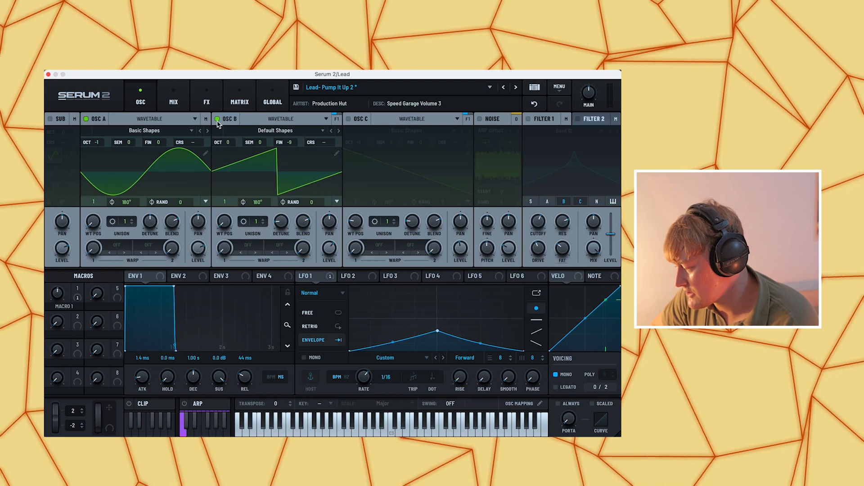
pyautogui.click(275, 131)
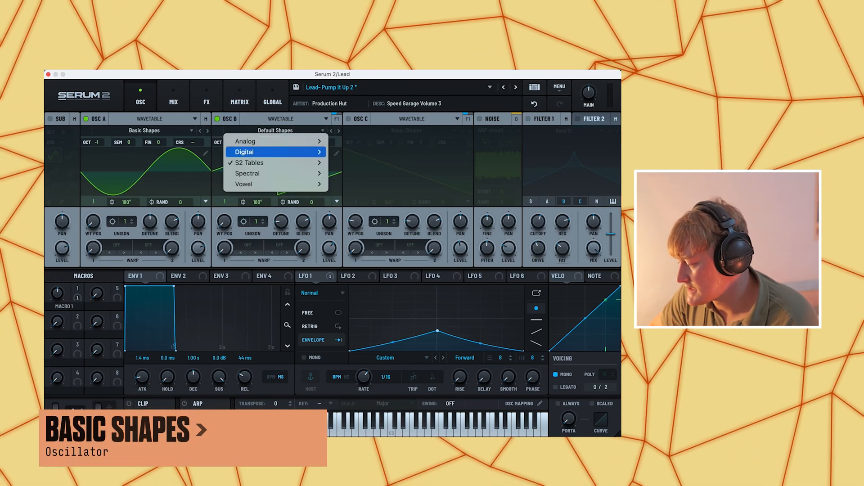
pyautogui.press('Escape')
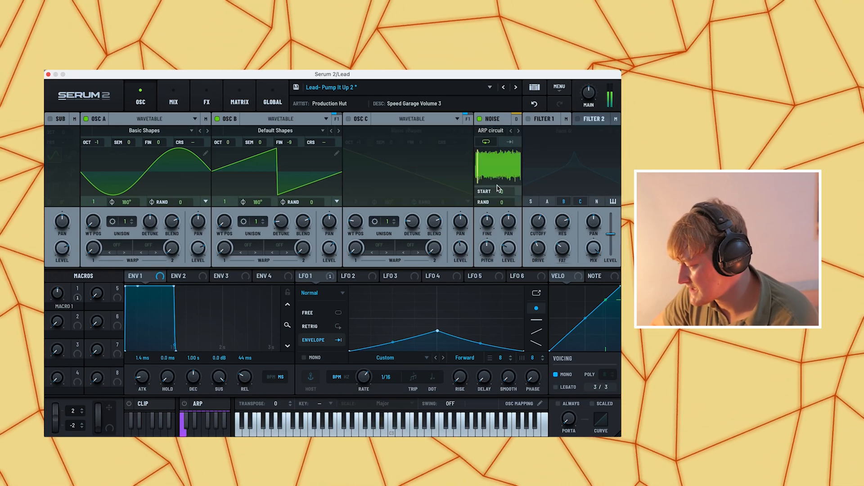
# - Enable filter 1, comparing Band 24 with Band 12 and keeping Band 12, and try its cutoff frequency
pyautogui.click(528, 119)
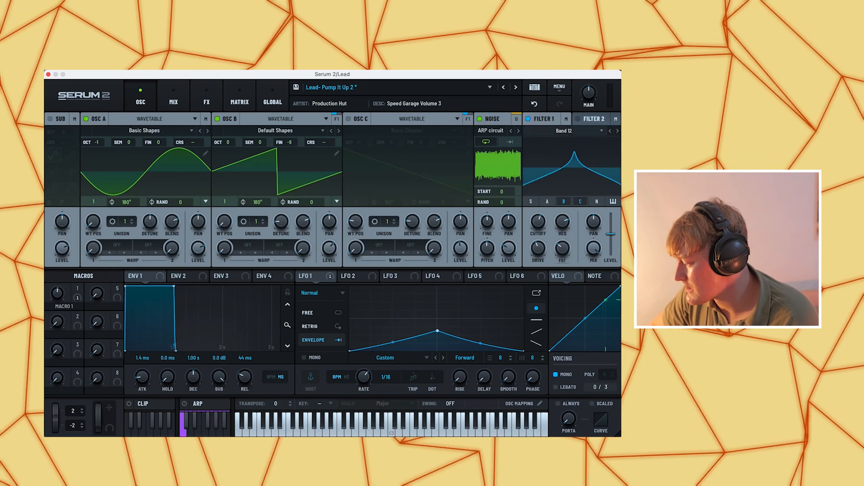
pyautogui.click(564, 131)
pyautogui.moveTo(558, 142)
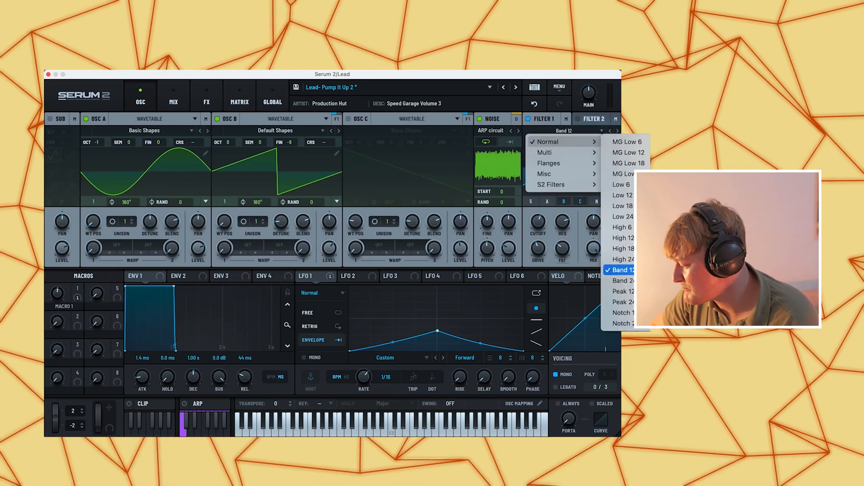
pyautogui.click(618, 131)
pyautogui.click(618, 131)
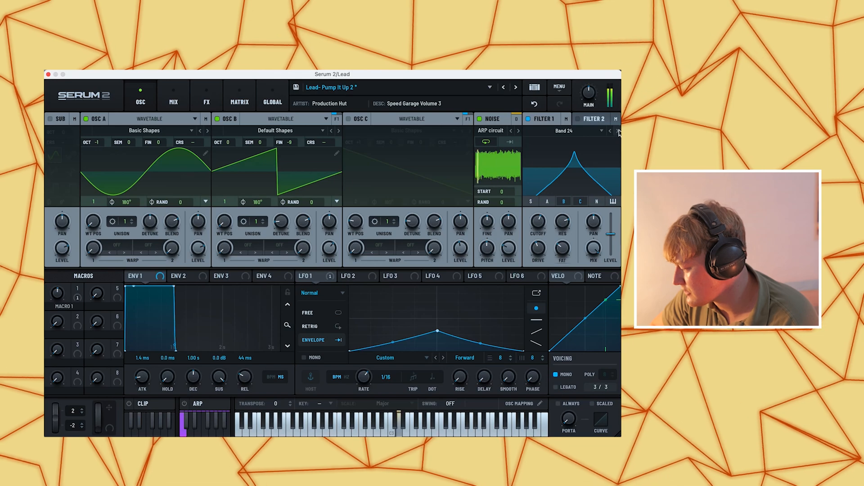
pyautogui.click(610, 131)
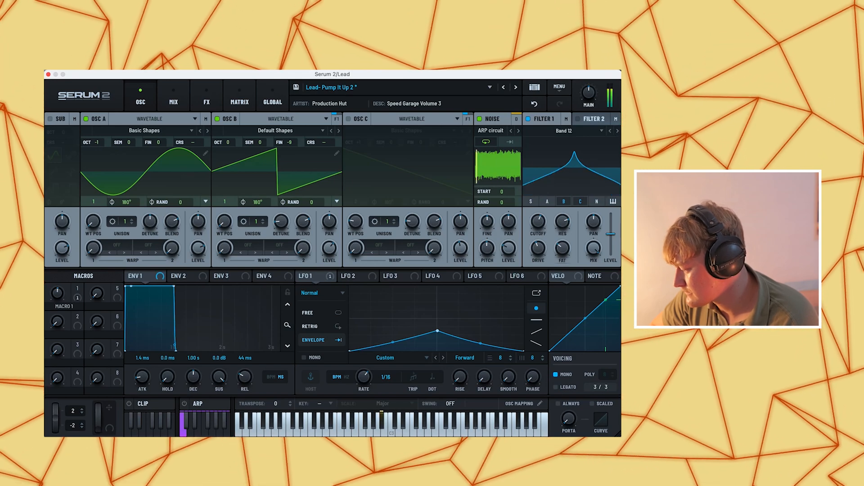
pyautogui.moveTo(538, 222); pyautogui.dragTo(539, 221)
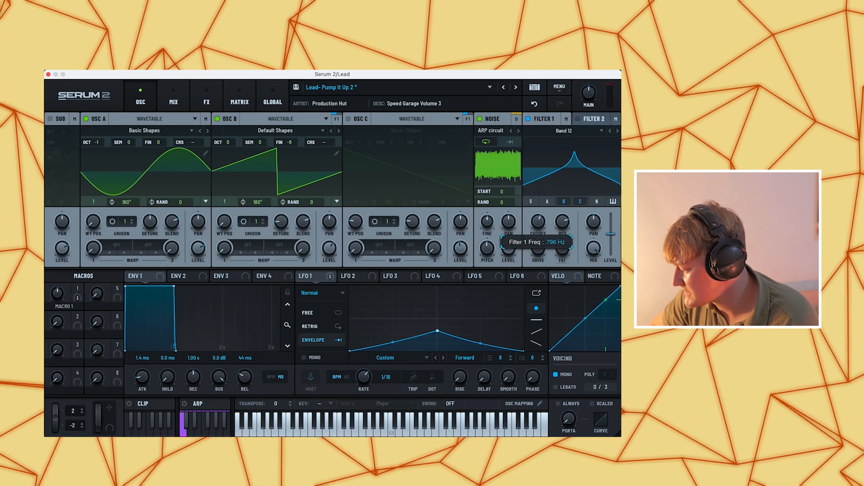
pyautogui.moveTo(539, 221)
pyautogui.mouseDown()
pyautogui.moveTo(538, 213)
pyautogui.moveTo(542, 227)
pyautogui.mouseUp()
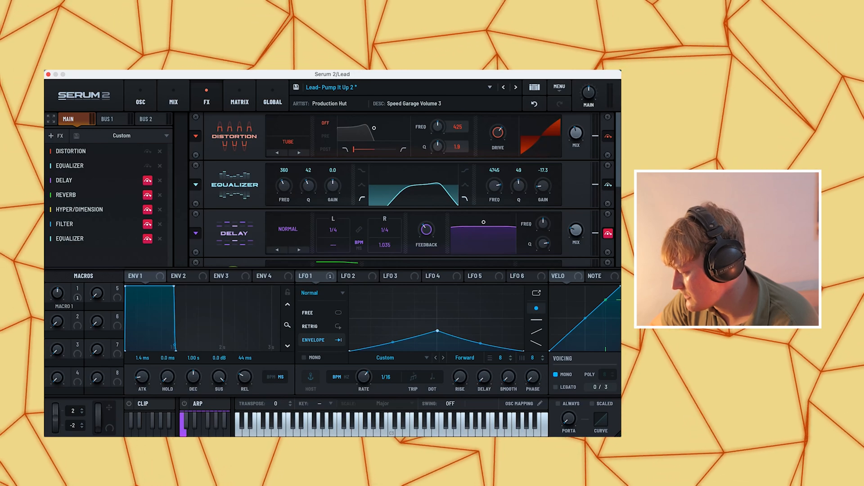
# - Reactivate the Delay and Reverb effects in the lead patch's main chain
pyautogui.scroll(-2, 397, 189)
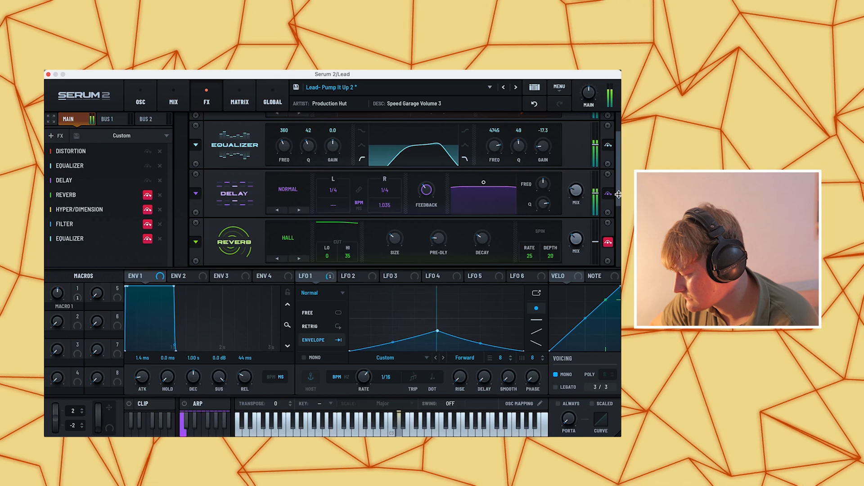
pyautogui.moveTo(618, 194); pyautogui.dragTo(619, 208)
pyautogui.click(608, 215)
pyautogui.scroll(-2, 386, 189)
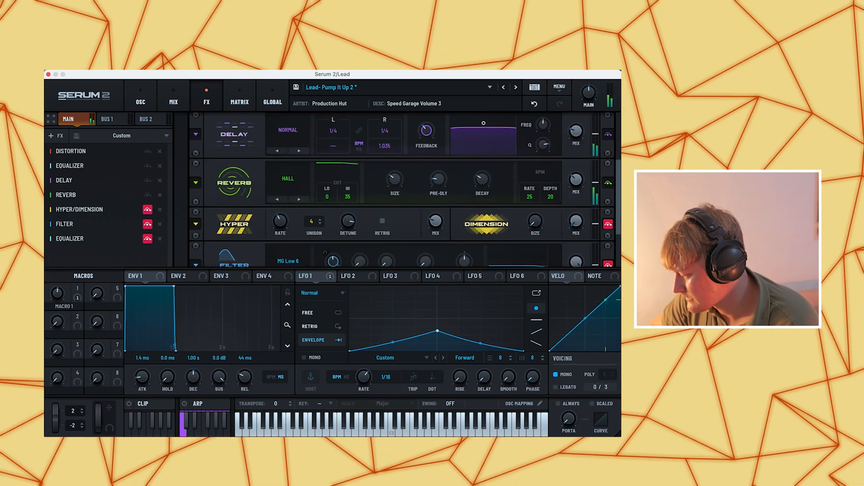
pyautogui.moveTo(482, 170)
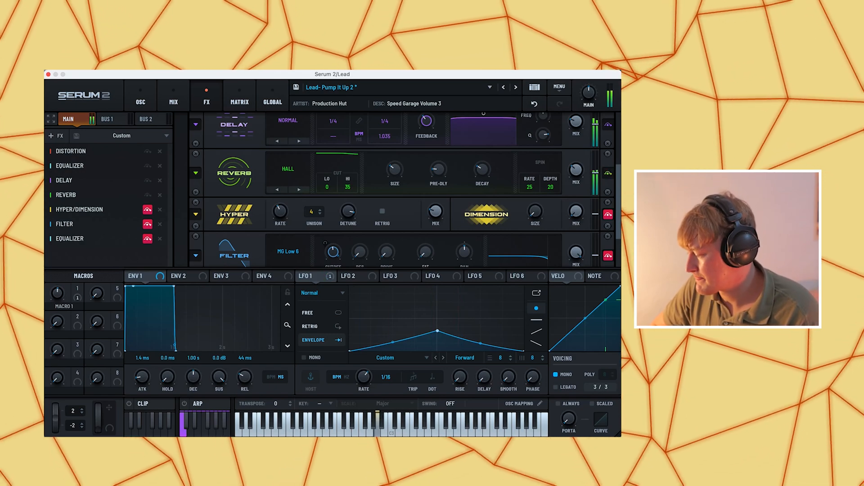
# - Reactivate the Hyper/Dimension, Filter and final Equalizer effects in the lead patch's main chain
pyautogui.moveTo(617, 183); pyautogui.dragTo(617, 193)
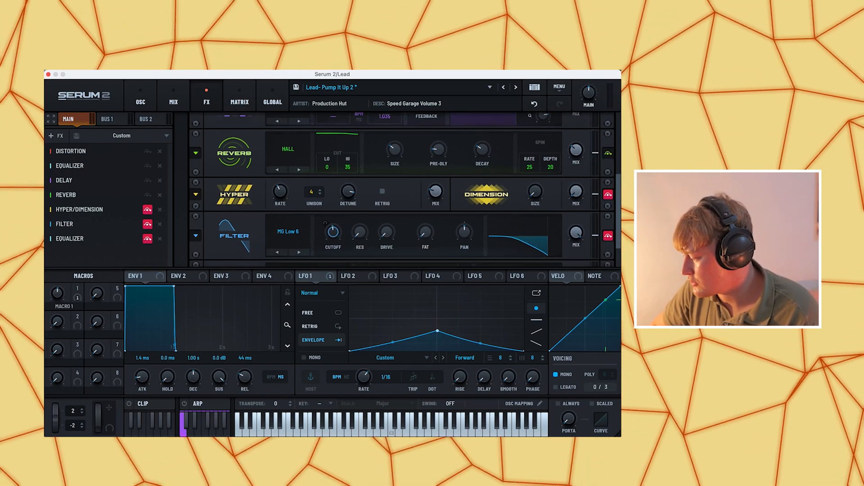
pyautogui.scroll(-2, 403, 189)
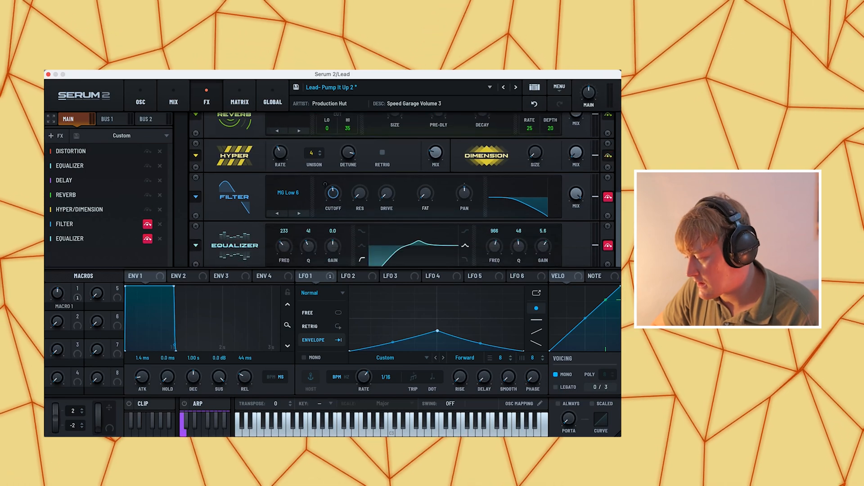
pyautogui.moveTo(348, 153)
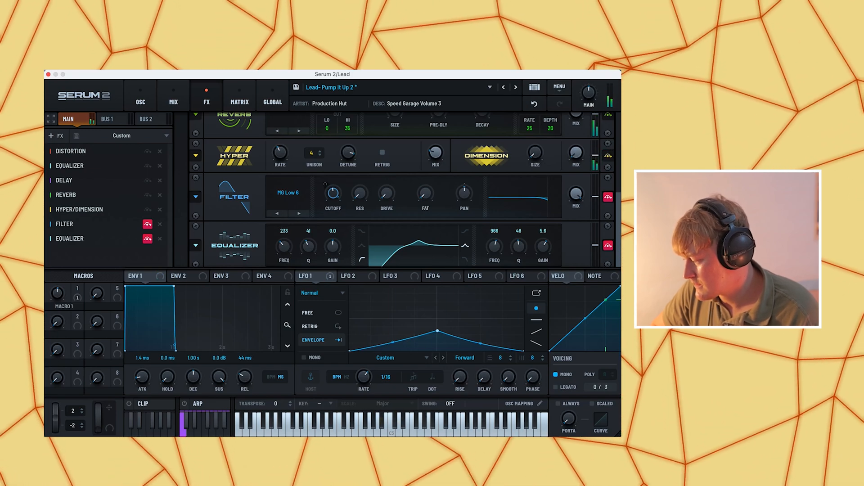
pyautogui.click(608, 197)
pyautogui.scroll(-1, 405, 194)
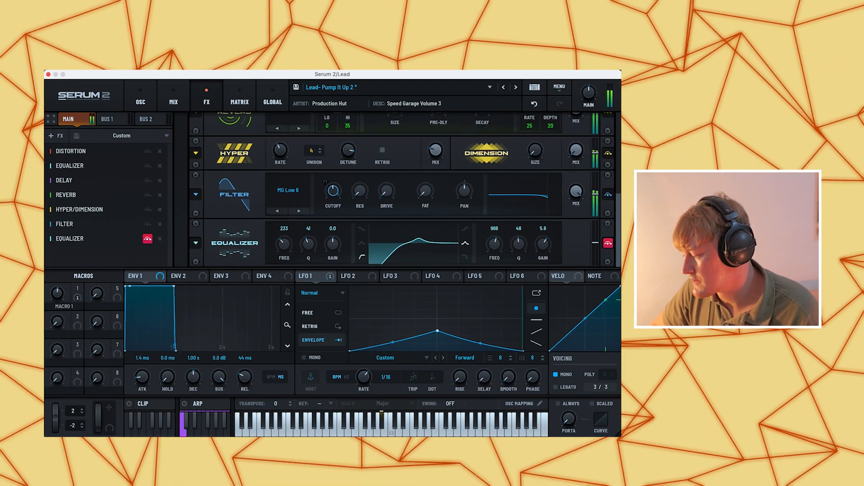
pyautogui.click(608, 244)
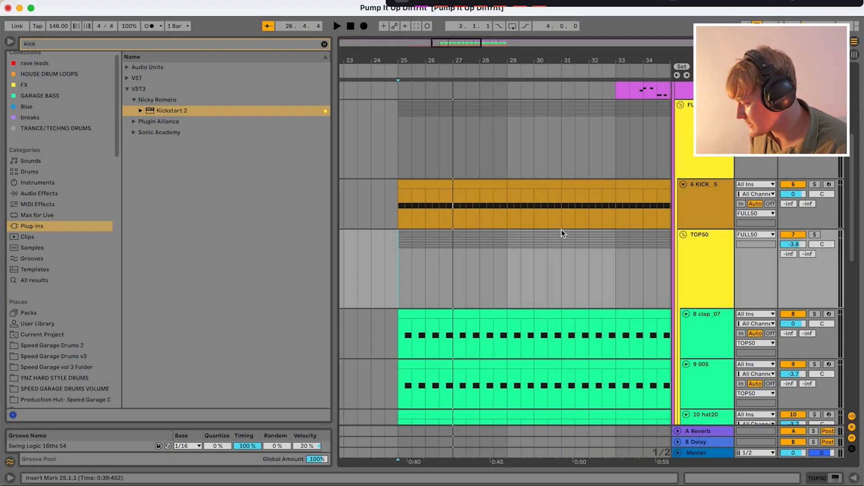
# - Play the soloed kick pattern from bar 25
pyautogui.moveTo(398, 205); pyautogui.dragTo(453, 204)
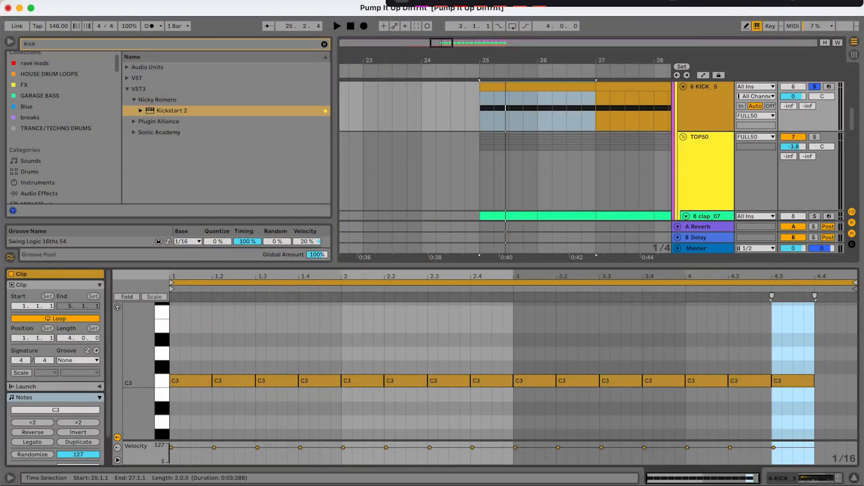
pyautogui.click(480, 116)
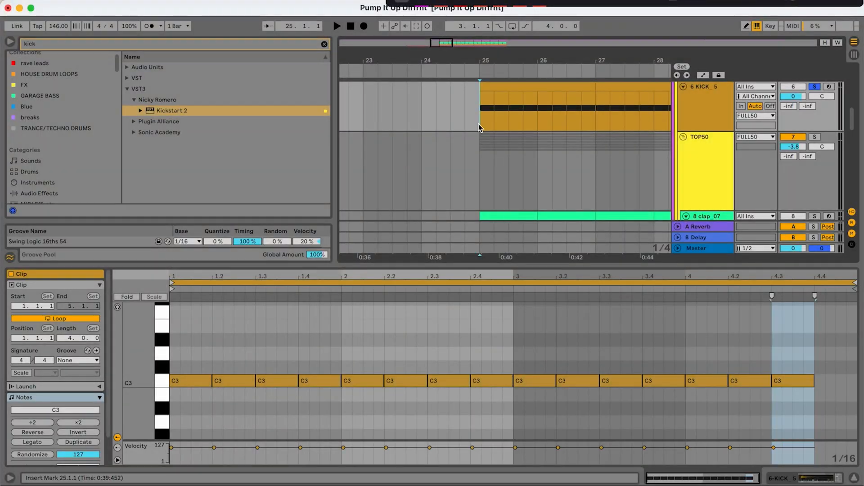
pyautogui.press('space')
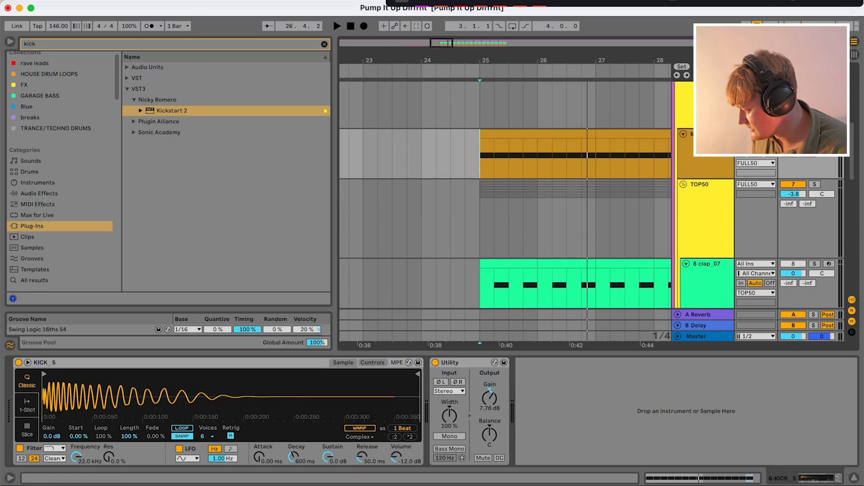
# - Select the KICK_5 track and examine its sample and Utility device settings
pyautogui.click(705, 106)
pyautogui.click(706, 143)
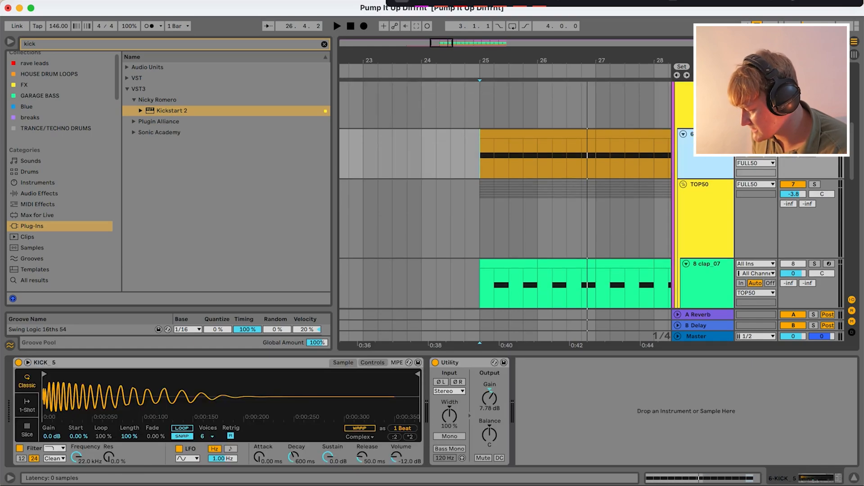
pyautogui.scroll(-1, 505, 194)
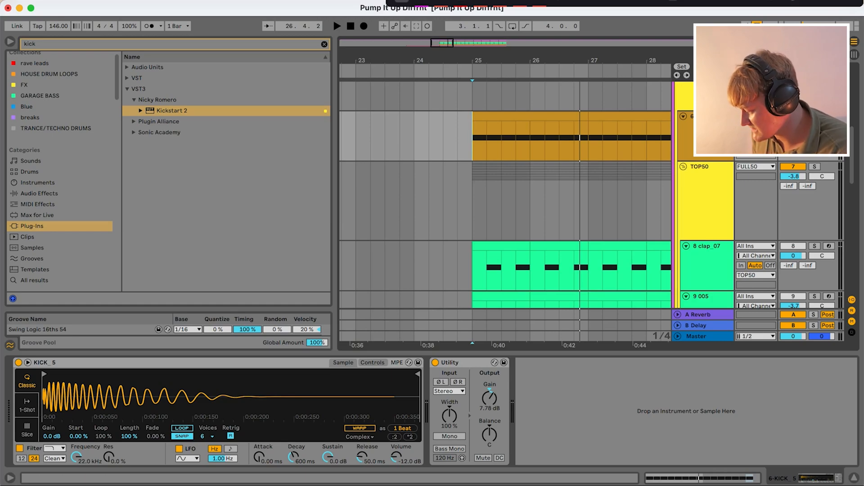
pyautogui.moveTo(396, 457); pyautogui.dragTo(396, 446)
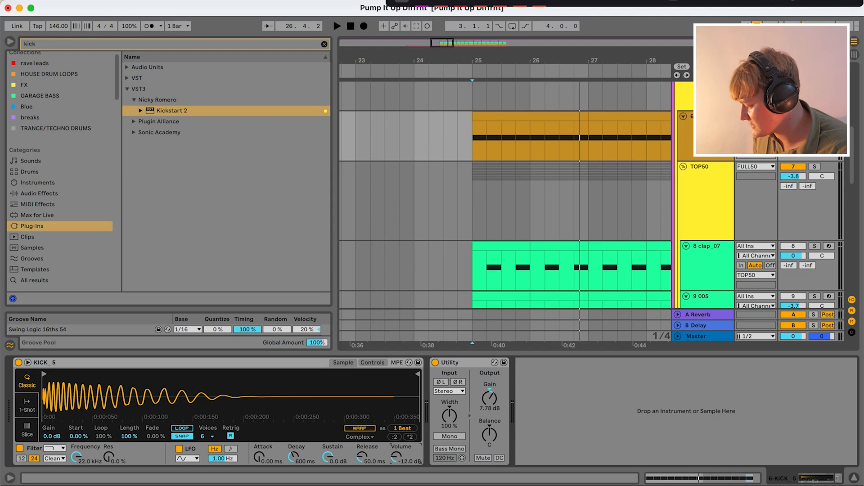
pyautogui.click(465, 367)
pyautogui.rightClick(466, 368)
pyautogui.press('Escape')
pyautogui.rightClick(709, 133)
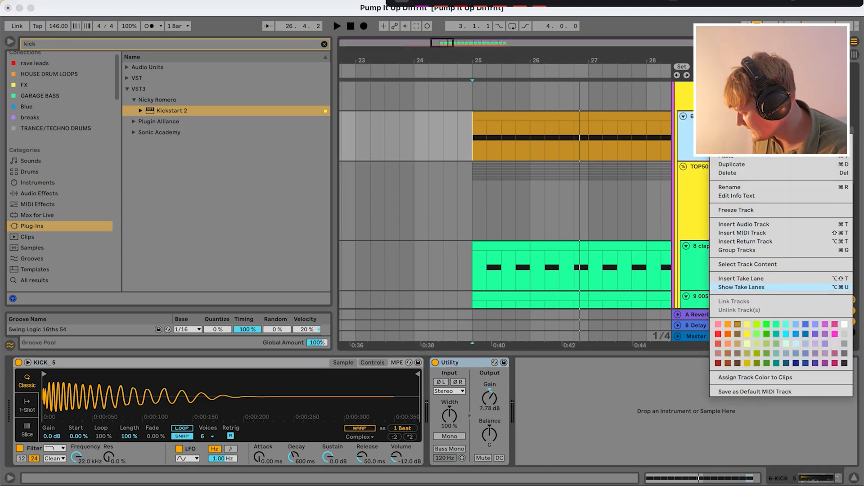
pyautogui.click(755, 392)
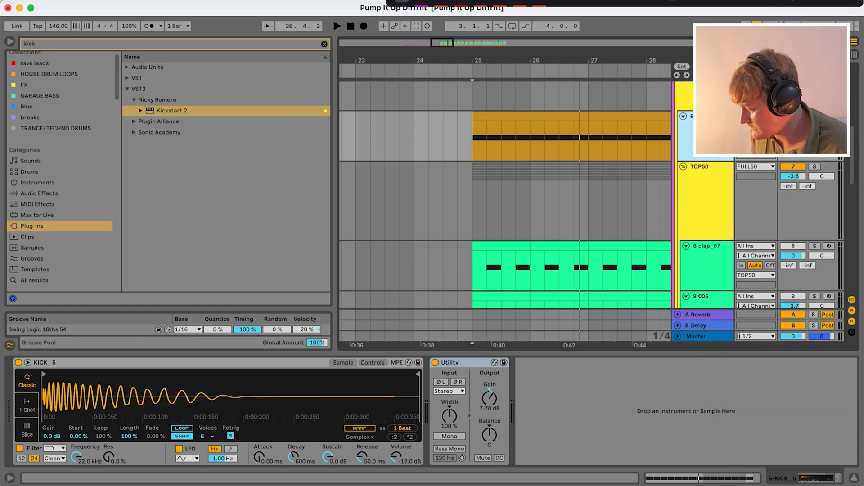
pyautogui.moveTo(396, 457); pyautogui.dragTo(396, 453)
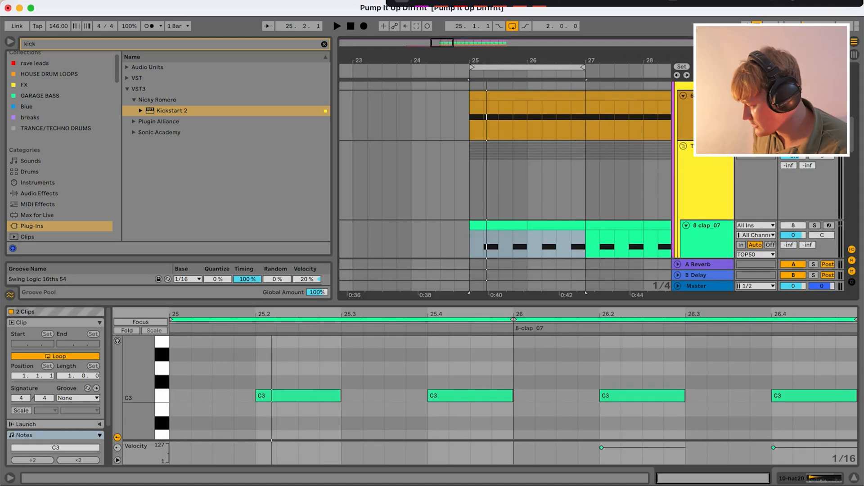
# - Loop the clap_07 clips across bars 25 and 26 and play their pattern
pyautogui.scroll(1, 504, 189)
pyautogui.press('space')
pyautogui.scroll(-2, 504, 190)
pyautogui.scroll(-3, 504, 189)
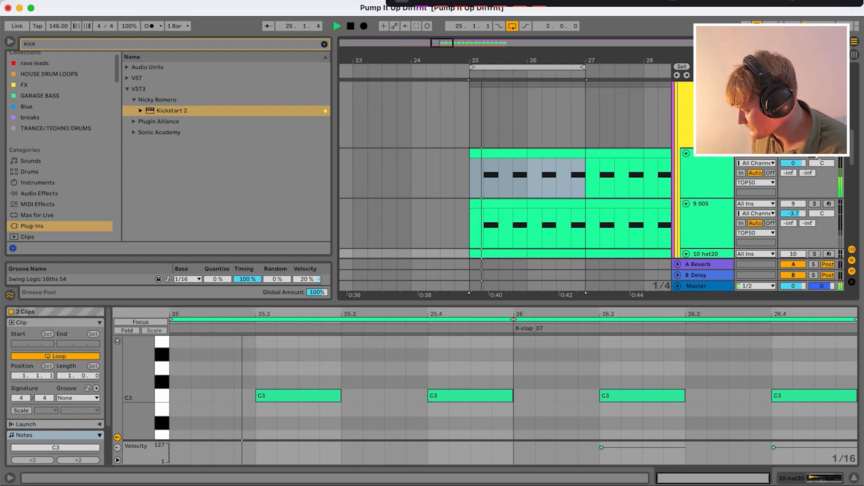
pyautogui.scroll(-1, 505, 189)
# - Solo the 005 and hat20 tracks in the playing loop and show the notes of the looped hat20 clips
pyautogui.click(815, 180)
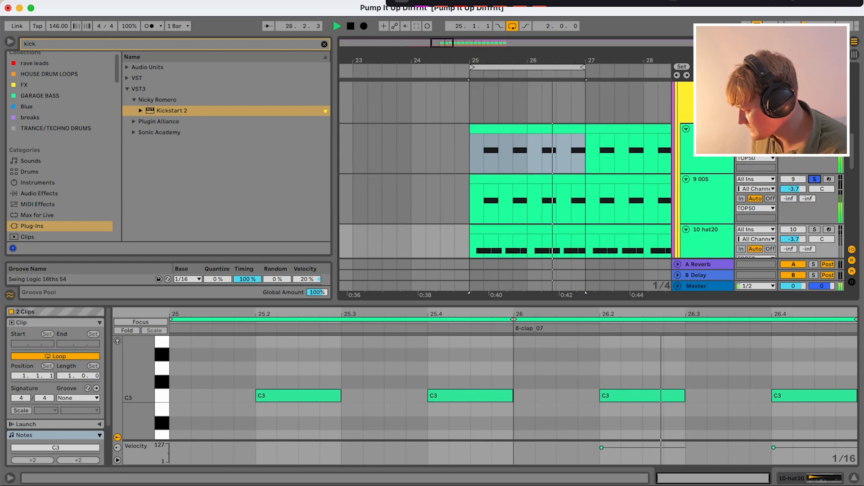
pyautogui.scroll(3, 669, 194)
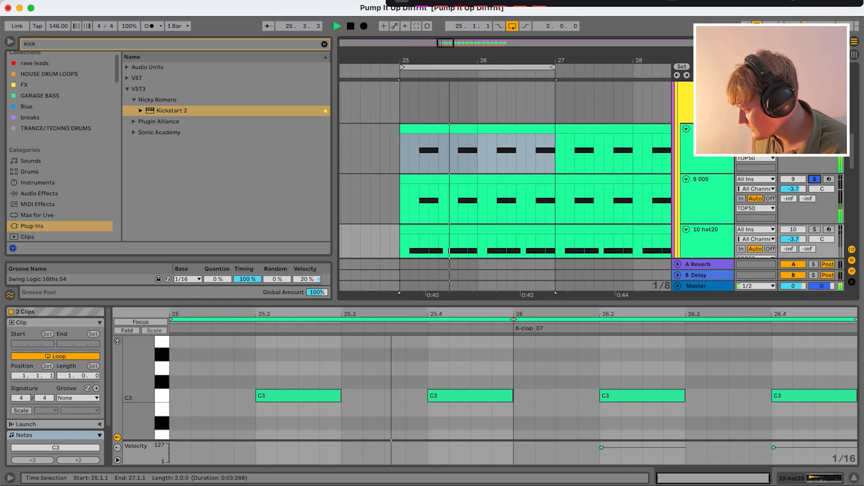
pyautogui.scroll(-2, 668, 194)
pyautogui.click(815, 198)
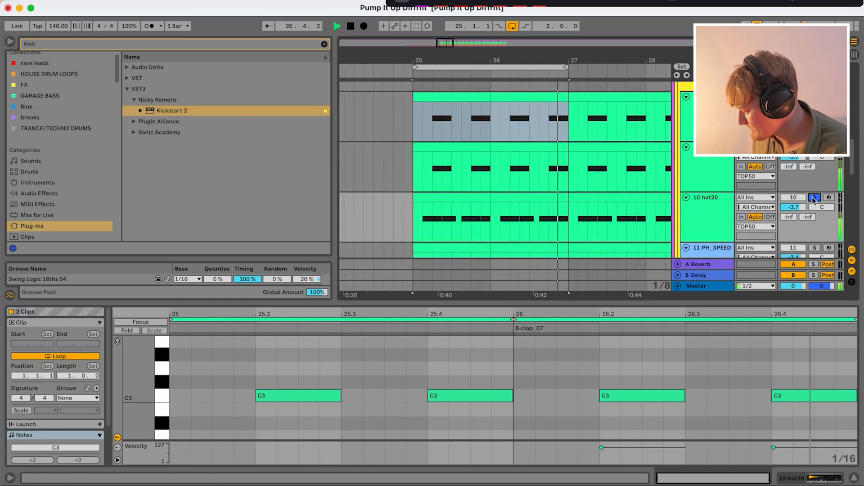
pyautogui.keyDown('shift'); pyautogui.click(463, 198); pyautogui.keyUp('shift')
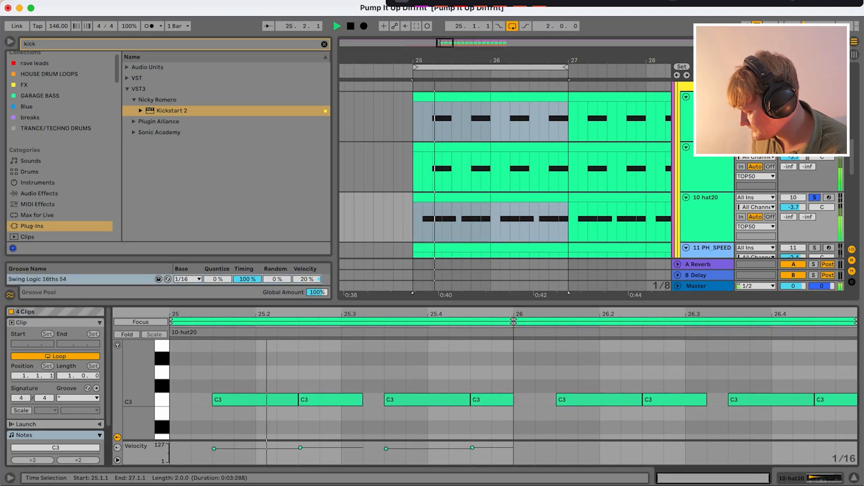
pyautogui.click(363, 423)
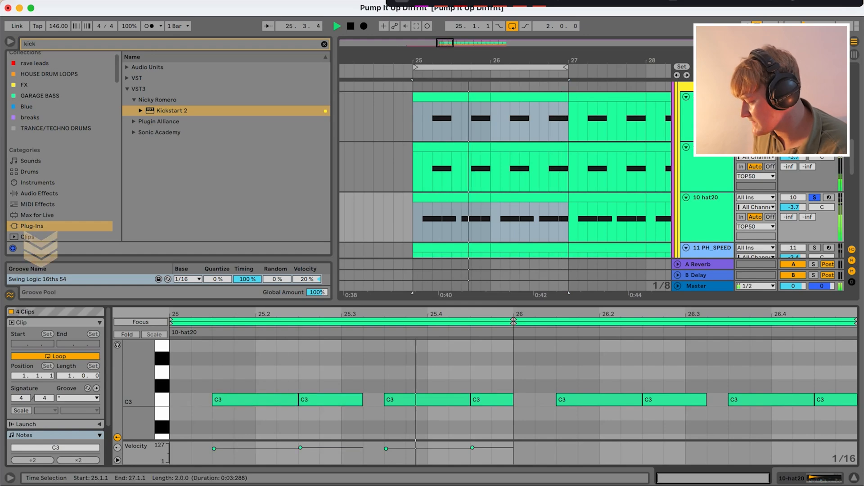
# - Solo the PH_SPEED and rim tracks while the two-bar loop plays
pyautogui.scroll(-2, 535, 203)
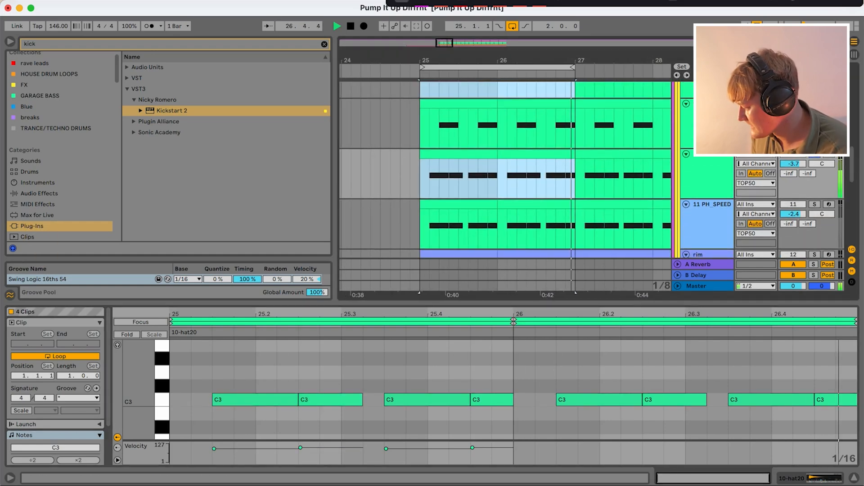
pyautogui.click(814, 205)
pyautogui.scroll(-3, 504, 175)
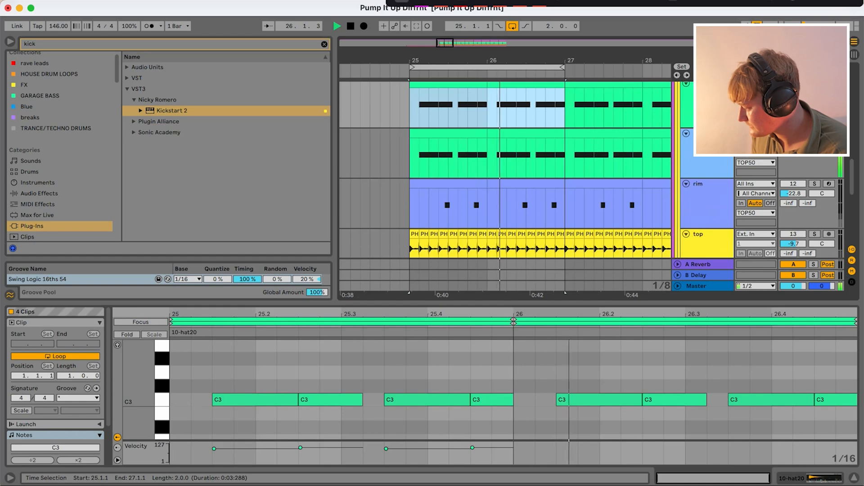
pyautogui.click(815, 184)
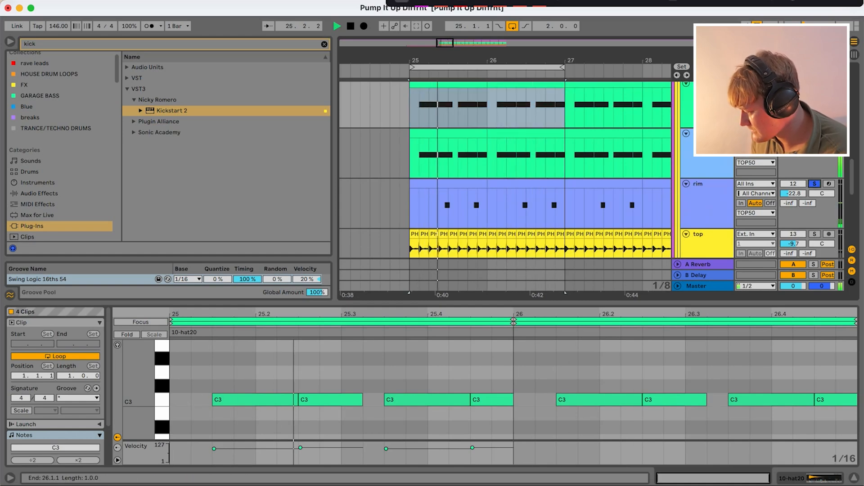
# - Show the rim clip's notes in an enlarged note editor
pyautogui.click(450, 184)
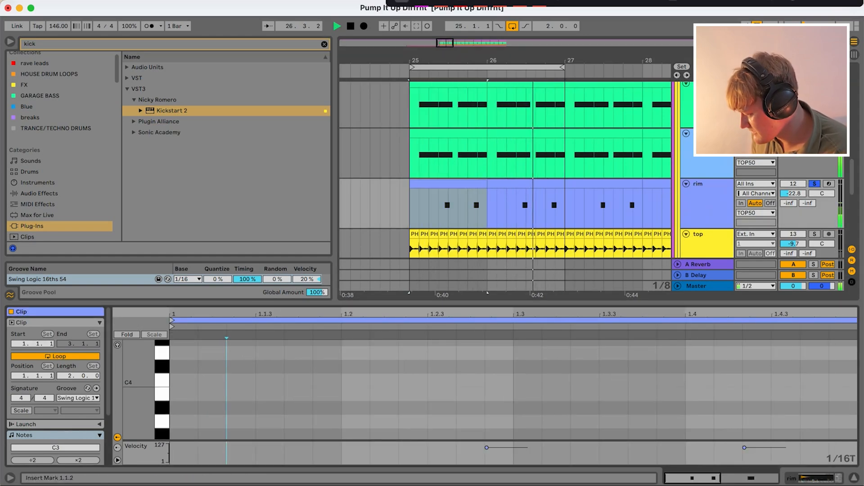
pyautogui.moveTo(477, 303); pyautogui.dragTo(477, 65)
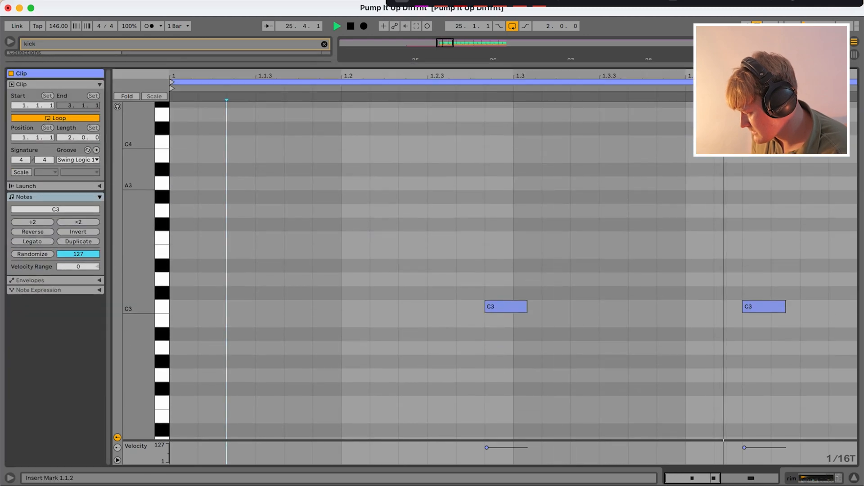
pyautogui.scroll(1, 493, 222)
# - Turn the 1/16 triplet grid off and back on in the rim clip's note editor, and stop playback
pyautogui.rightClick(493, 234)
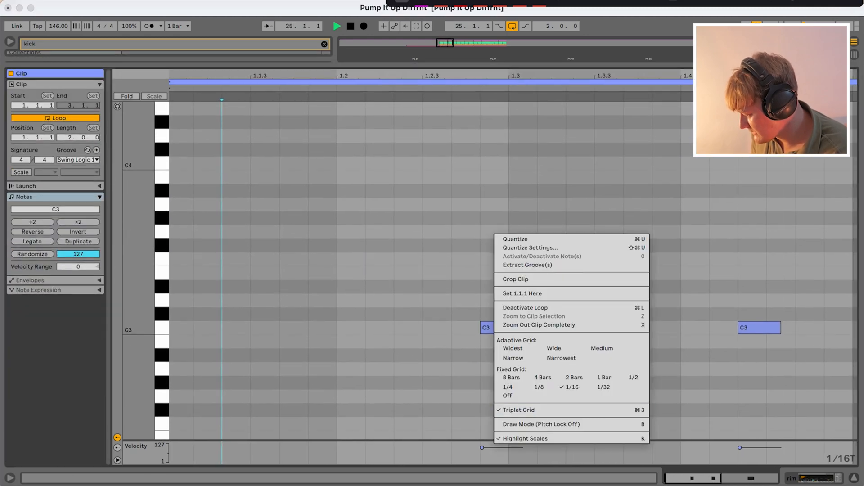
pyautogui.click(519, 409)
pyautogui.rightClick(537, 144)
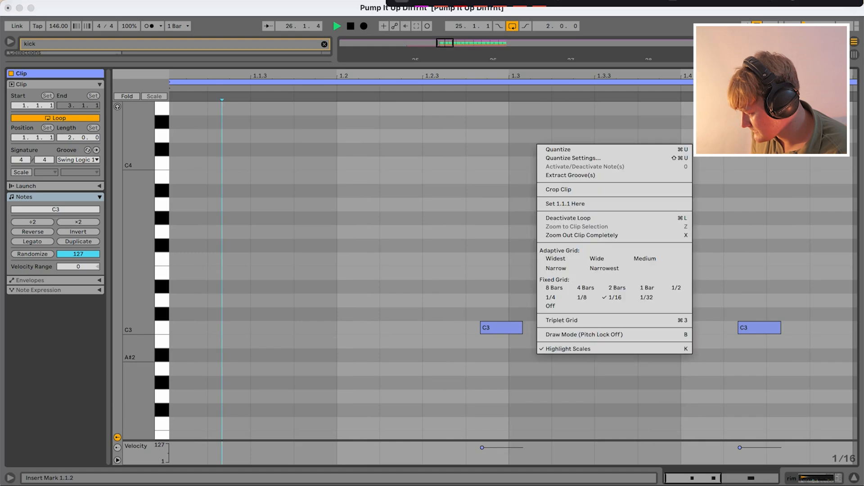
pyautogui.click(585, 320)
pyautogui.press('space')
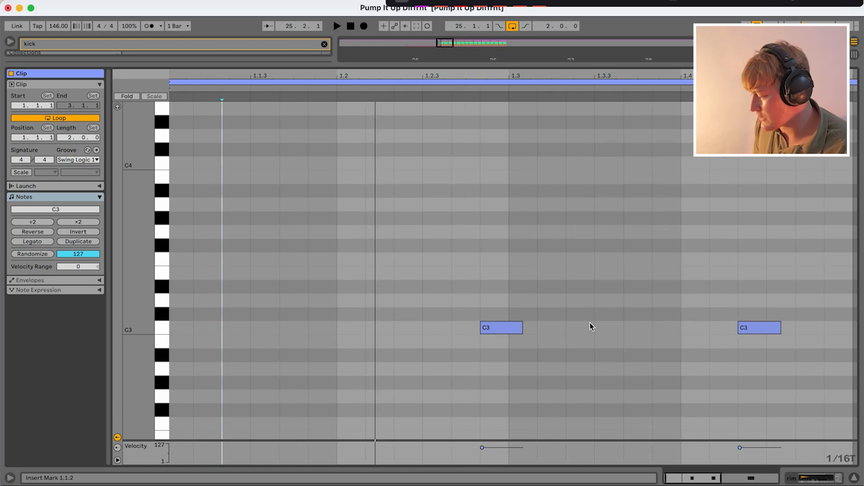
# - Select the rim clip's C3 note just before beat 1.3 and play the loop with the whole clip in view
pyautogui.moveTo(448, 282); pyautogui.dragTo(586, 389)
pyautogui.moveTo(479, 301); pyautogui.dragTo(536, 369)
pyautogui.moveTo(444, 300); pyautogui.dragTo(557, 368)
pyautogui.press('-')
pyautogui.press('space')
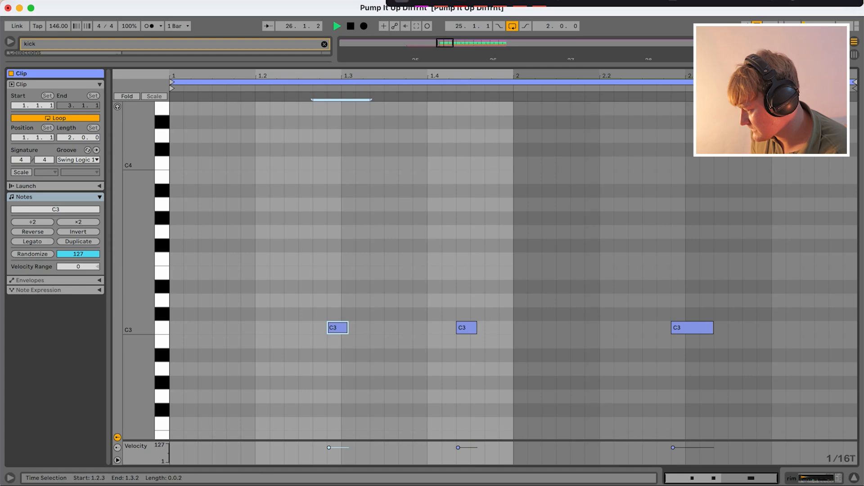
# - Hide the clip's note editor and solo the first top loop track below the rim
pyautogui.press('super+alt+l')
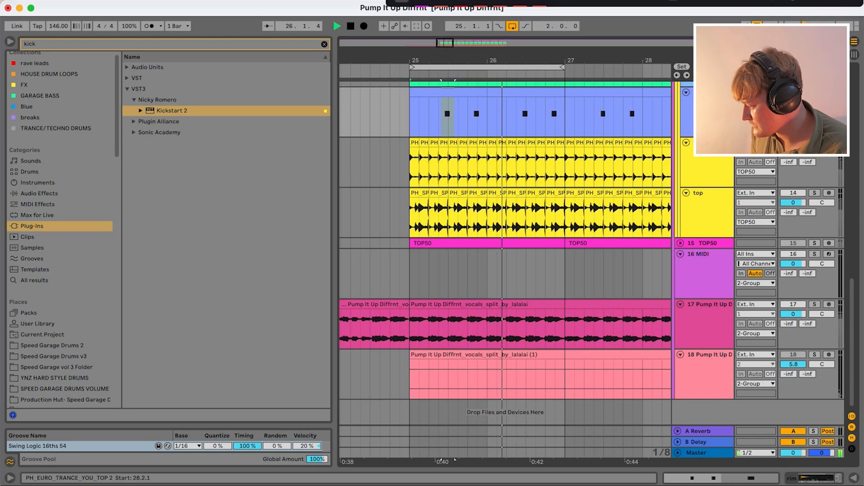
pyautogui.scroll(2, 664, 151)
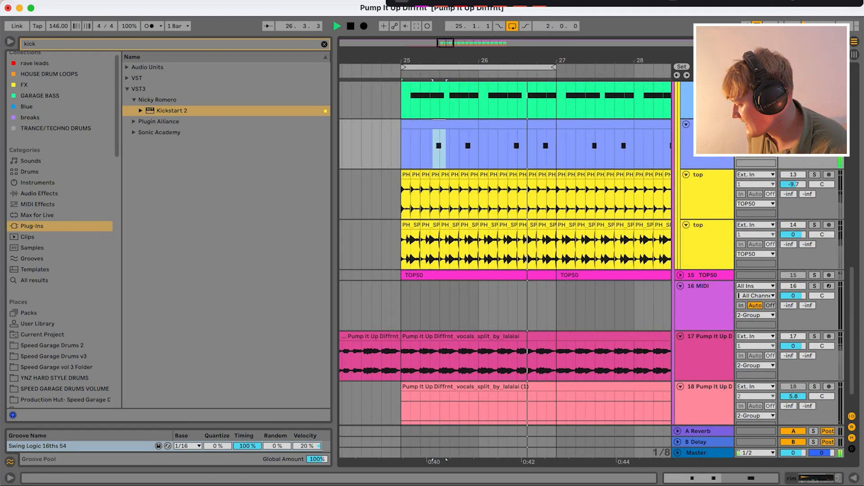
pyautogui.click(814, 175)
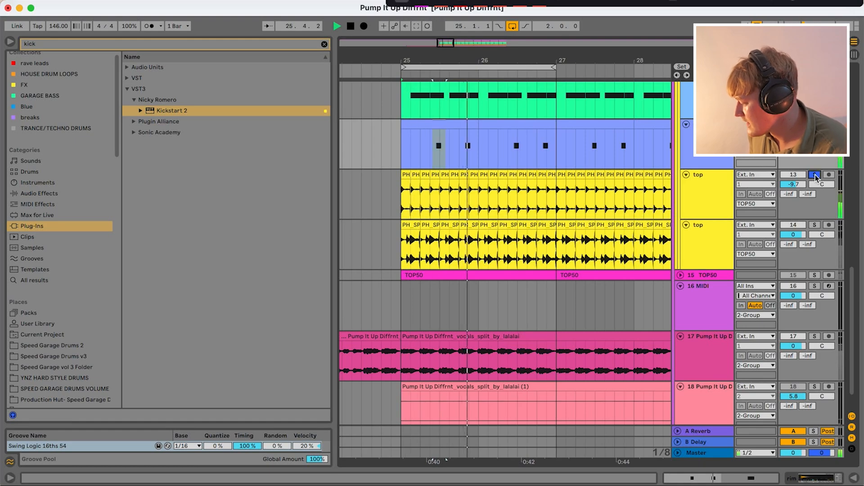
# - Select the first PH_EURO_TRANCE_YOU_TOP slice from 25.1.1 to 25.1.3 and duplicate it twice
pyautogui.press('z')
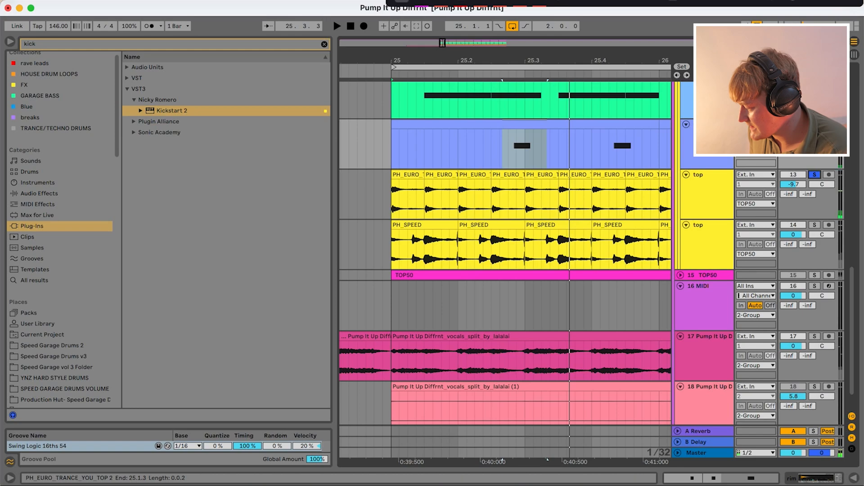
pyautogui.moveTo(392, 198); pyautogui.dragTo(424, 198)
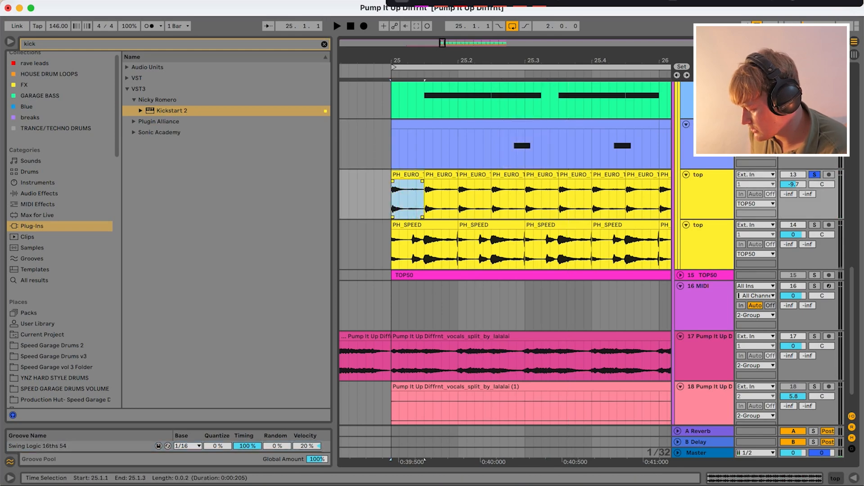
pyautogui.press('super+d')
pyautogui.press('super+d')
# - Show the device chain and select the second top track's first PH_SPEED slice, from 25.1.1 to 25.2.1
pyautogui.doubleClick(685, 185)
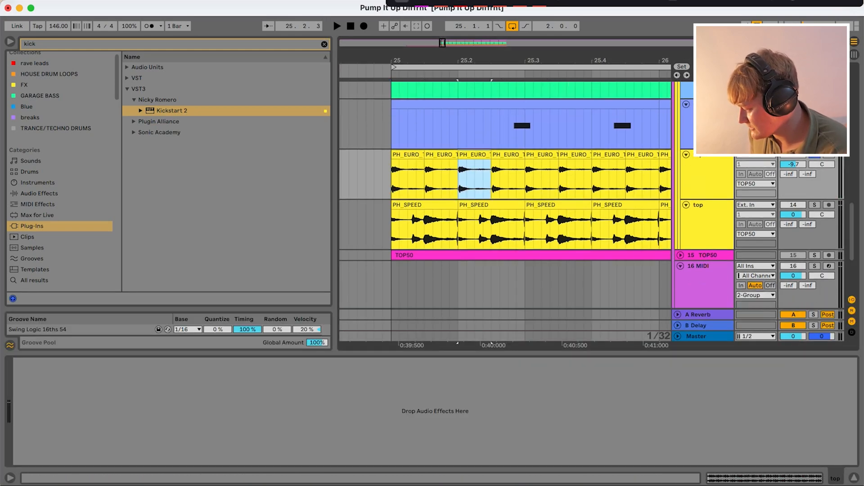
pyautogui.moveTo(392, 246); pyautogui.dragTo(458, 246)
pyautogui.scroll(-2, 473, 243)
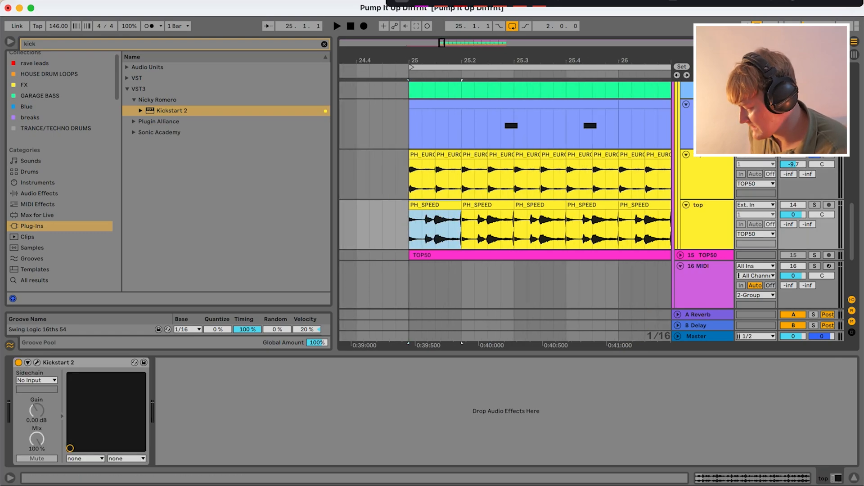
# - Play the loop from bar 25 and add the second top track to the solo
pyautogui.moveTo(794, 215); pyautogui.dragTo(794, 216)
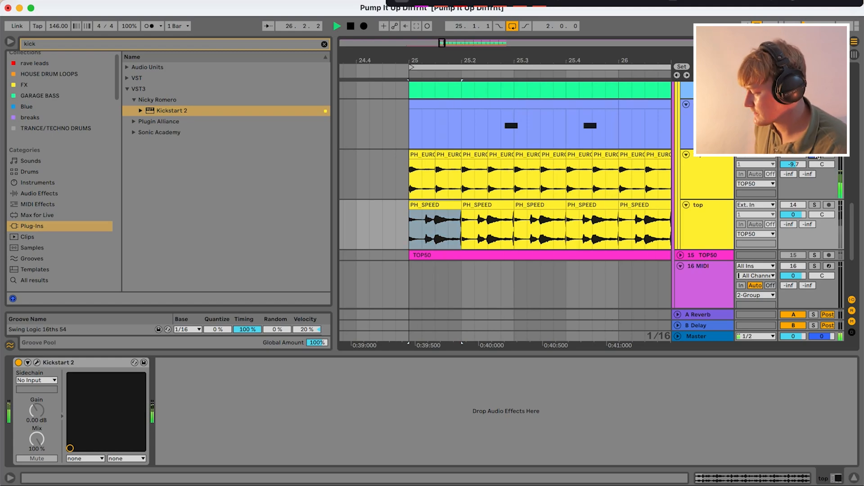
pyautogui.click(816, 205)
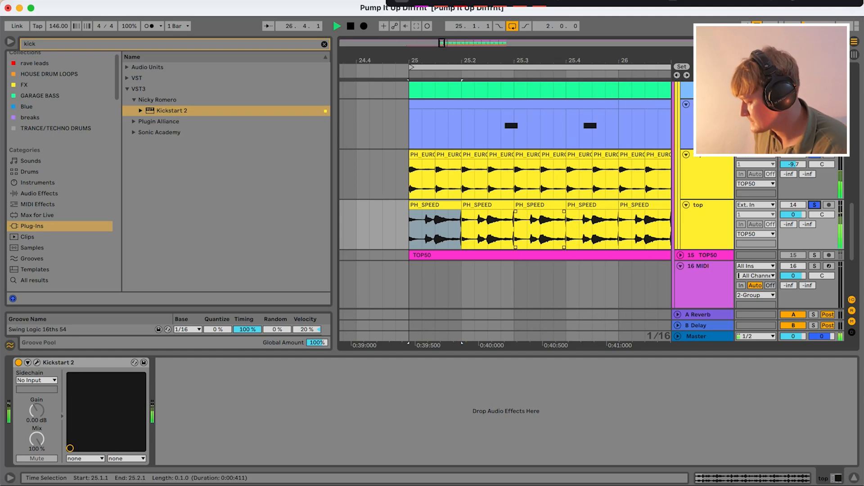
pyautogui.scroll(-5, 516, 226)
pyautogui.hscroll(2, 516, 226)
pyautogui.scroll(1, 516, 226)
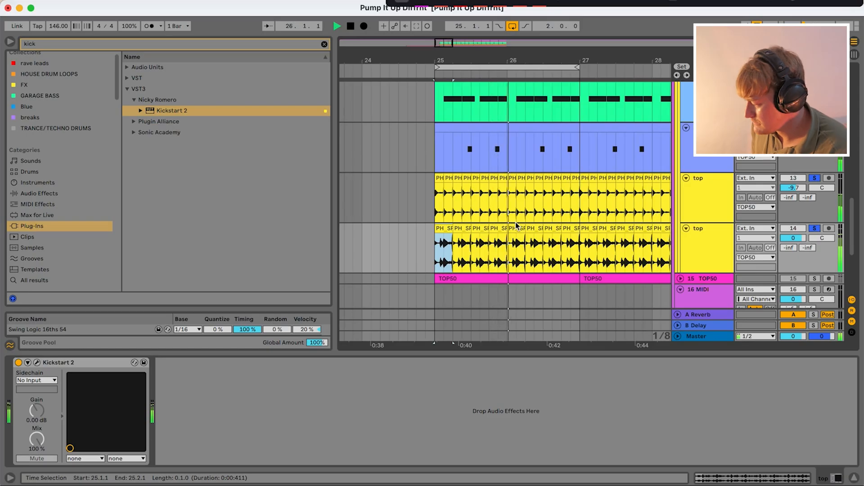
# - Unsolo both top tracks and compare the drum loop with them deactivated and reactivated
pyautogui.press('space')
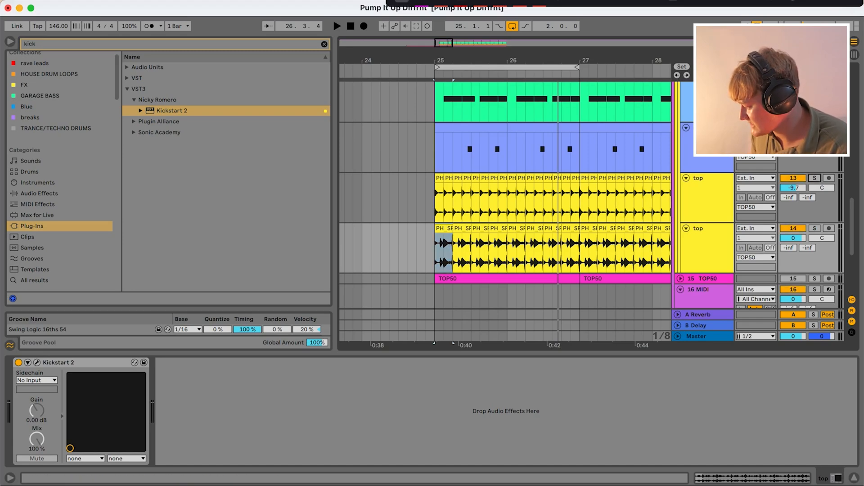
pyautogui.click(794, 178)
pyautogui.scroll(8, 793, 178)
pyautogui.press('space')
pyautogui.scroll(-6, 793, 178)
pyautogui.scroll(-2, 505, 202)
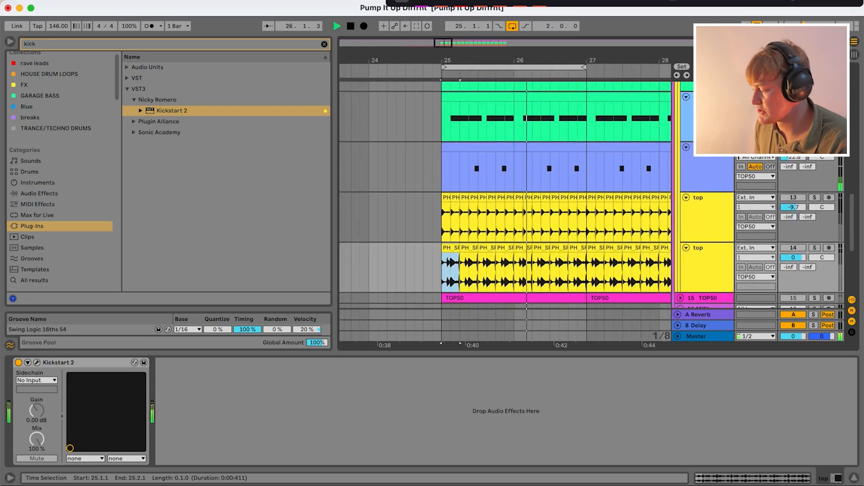
pyautogui.click(802, 196)
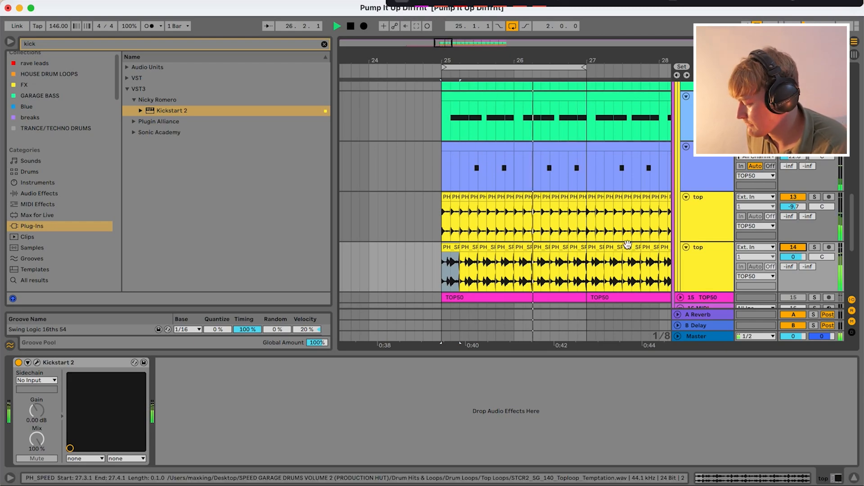
# - Play the loop from bar 25 and examine the Reese track's bassline pattern
pyautogui.scroll(10, 626, 245)
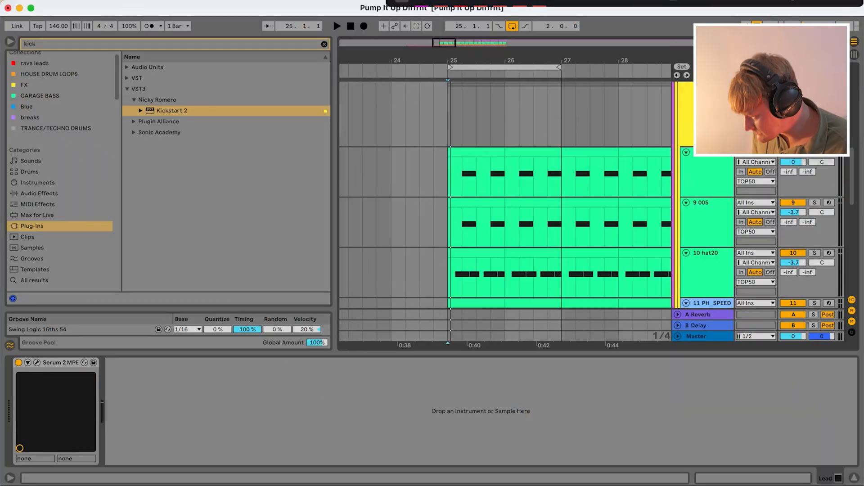
pyautogui.scroll(-5, 504, 194)
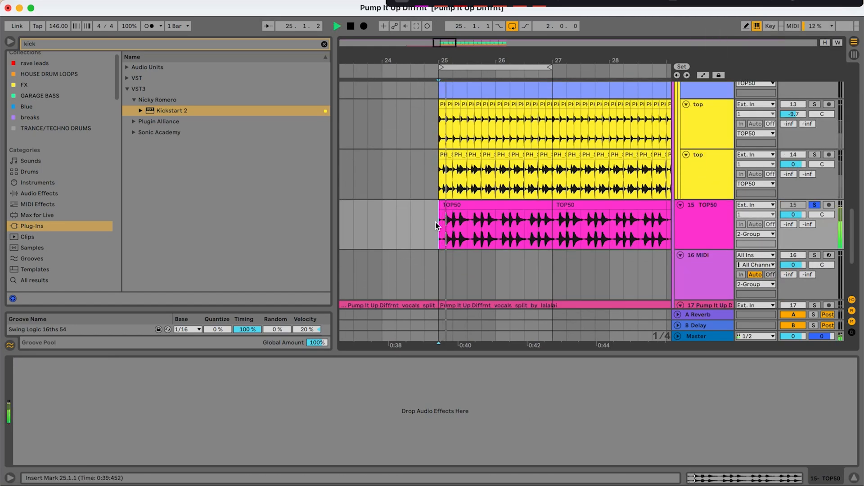
pyautogui.press('space')
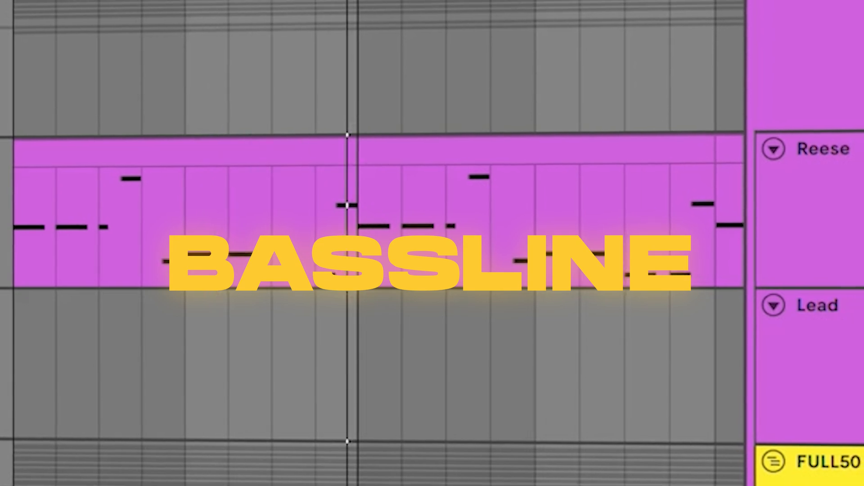
pyautogui.scroll(5, 231, 158)
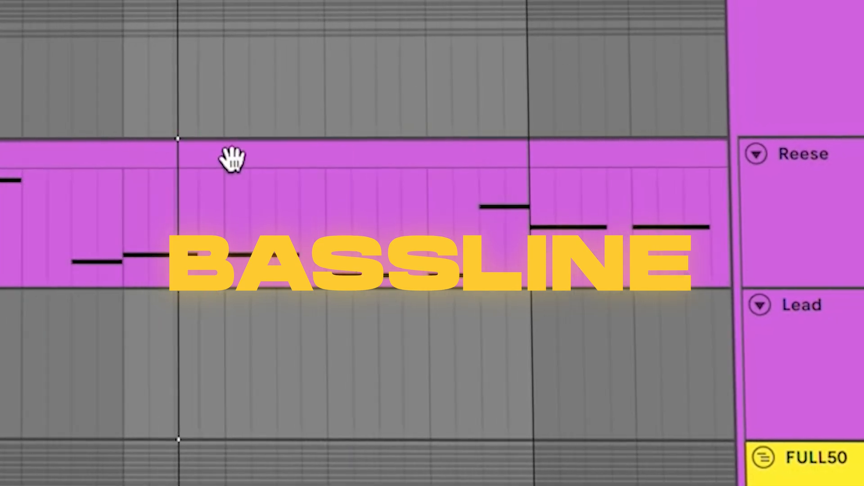
# - Examine the first bar of the Reese clip's D minor pattern by highlighting its D3 and A3 notes
pyautogui.hscroll(-3, 231, 159)
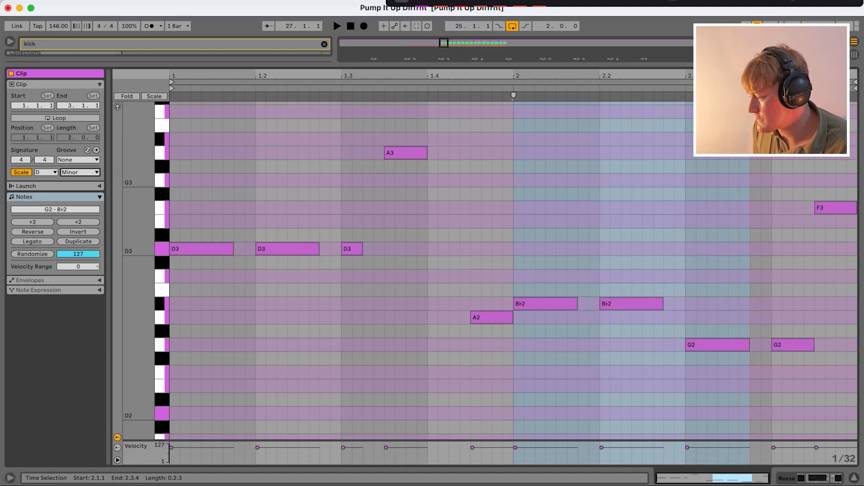
pyautogui.moveTo(214, 155); pyautogui.dragTo(841, 438)
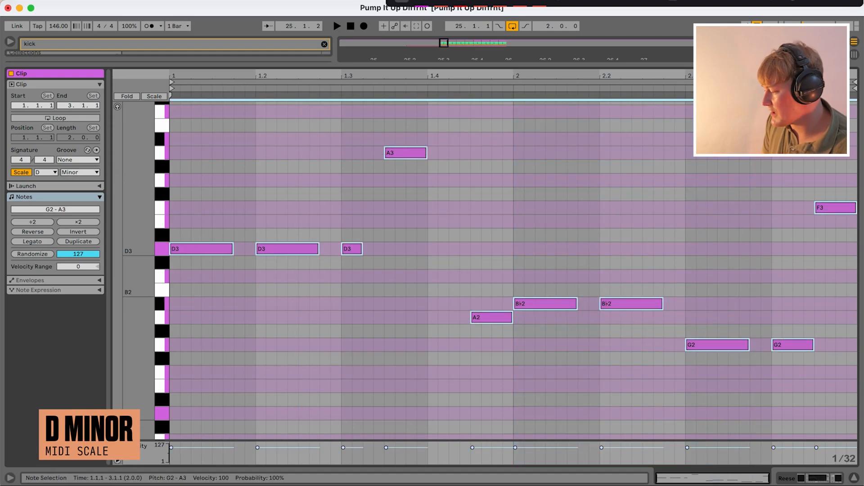
pyautogui.click(427, 290)
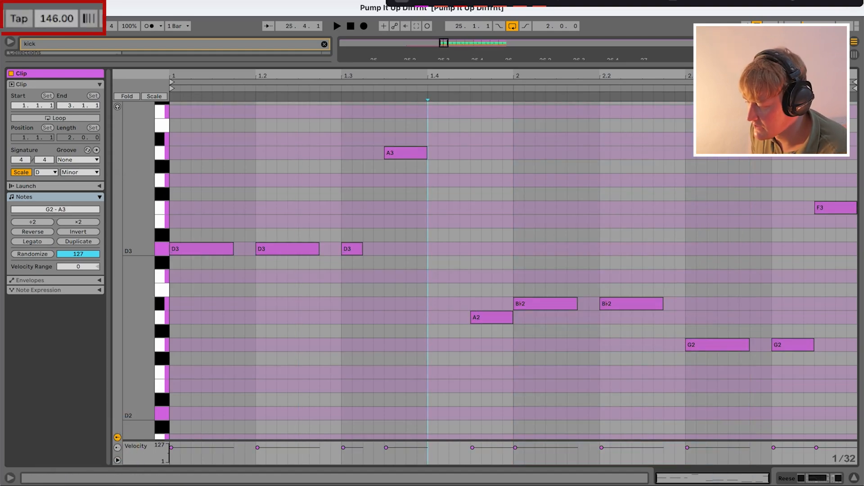
pyautogui.moveTo(197, 239); pyautogui.dragTo(416, 296)
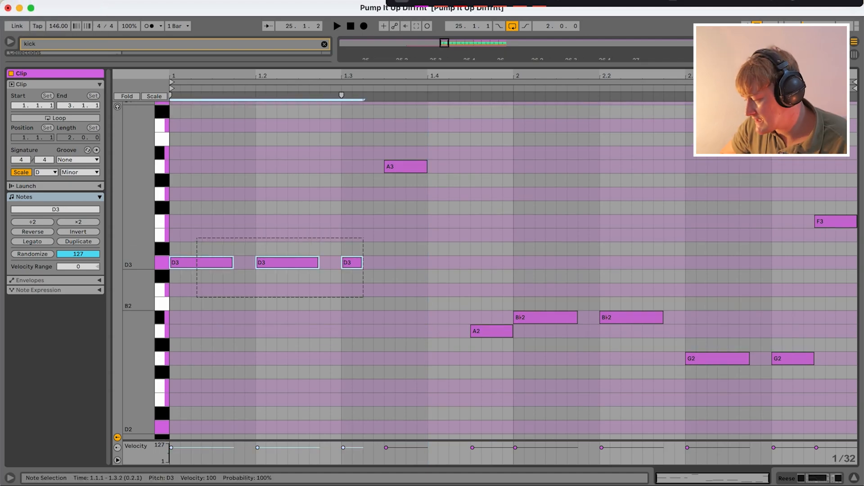
pyautogui.moveTo(364, 236); pyautogui.dragTo(459, 289)
pyautogui.moveTo(224, 224); pyautogui.dragTo(331, 252)
pyautogui.moveTo(377, 126); pyautogui.dragTo(421, 178)
# - Highlight the second bar's B♭2 and G2 notes, followed by the closing F3 note
pyautogui.click(504, 345)
pyautogui.moveTo(519, 304); pyautogui.dragTo(792, 357)
pyautogui.click(729, 333)
pyautogui.click(831, 194)
pyautogui.moveTo(831, 194); pyautogui.dragTo(841, 249)
# - Play the bassline from bar 25, stop playback and select all of the clip's notes
pyautogui.press('space')
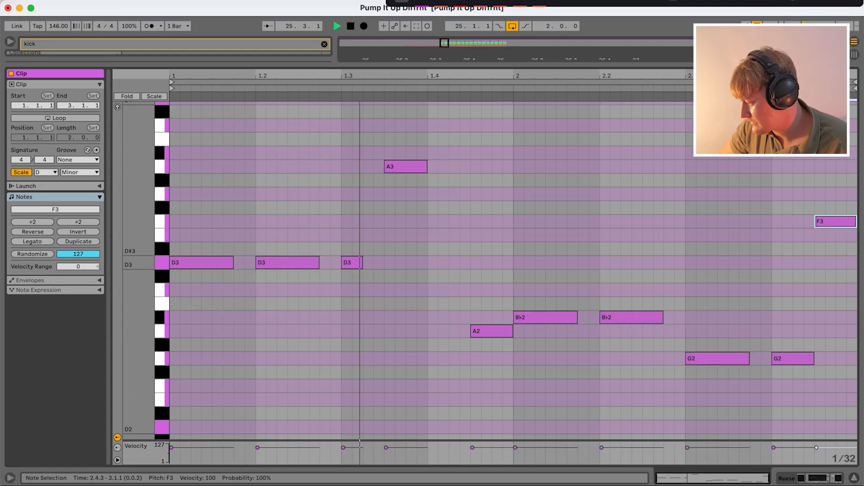
pyautogui.click(201, 153)
pyautogui.moveTo(201, 154); pyautogui.dragTo(838, 369)
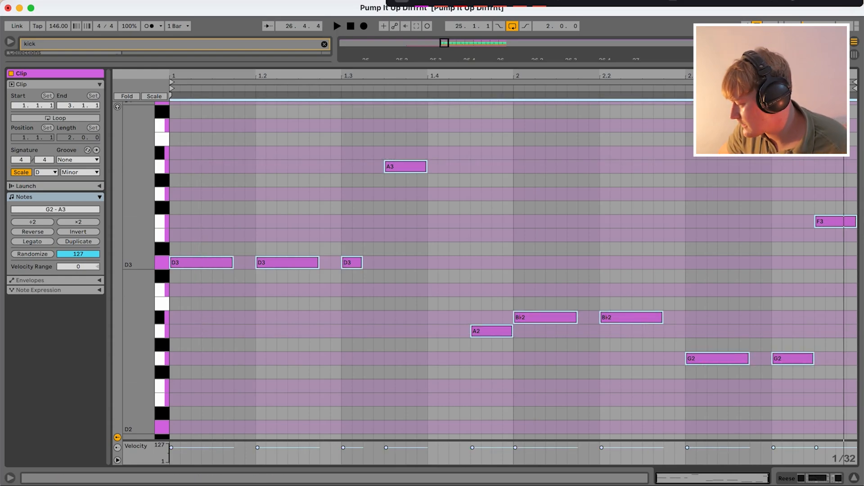
pyautogui.press('space')
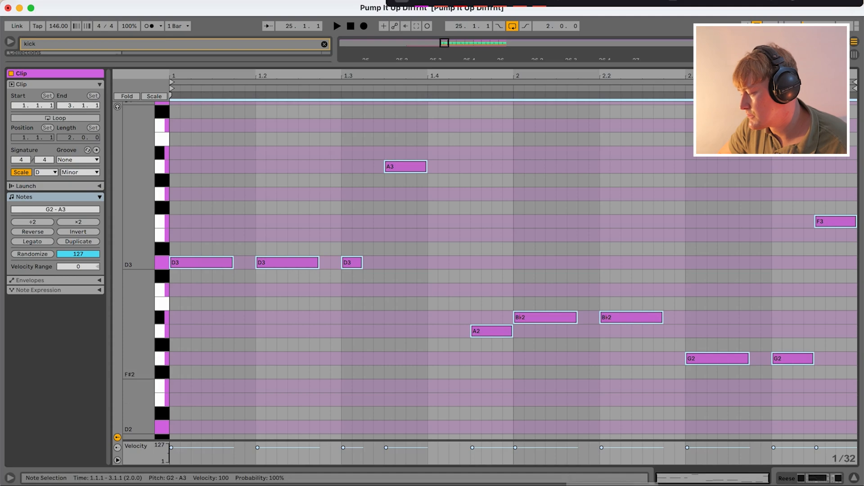
pyautogui.moveTo(194, 140); pyautogui.dragTo(854, 430)
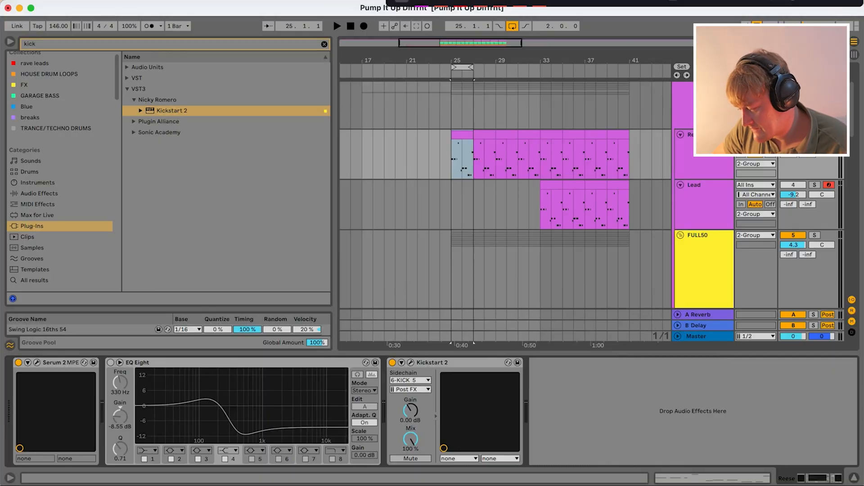
# - Open the Reese track's Serum 2 patch and disable Filter 1, oscillator B and oscillator A so only the sub remains
pyautogui.click(37, 363)
pyautogui.moveTo(271, 95); pyautogui.dragTo(276, 22)
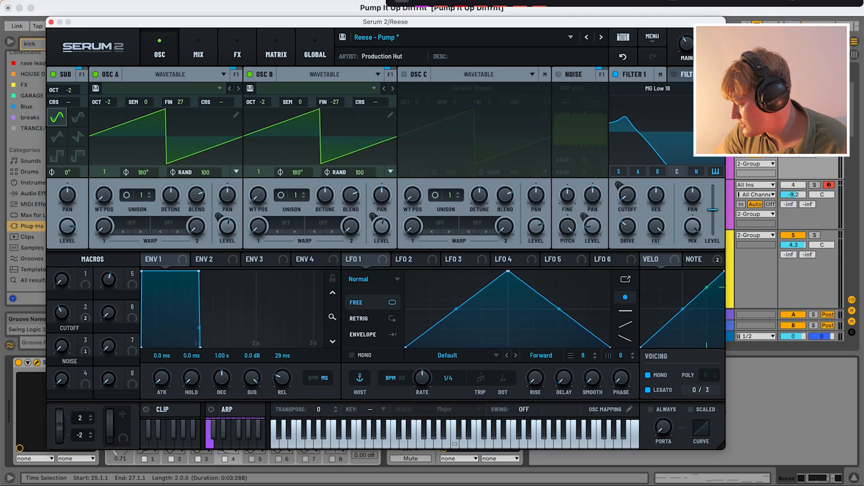
pyautogui.click(616, 74)
pyautogui.click(250, 74)
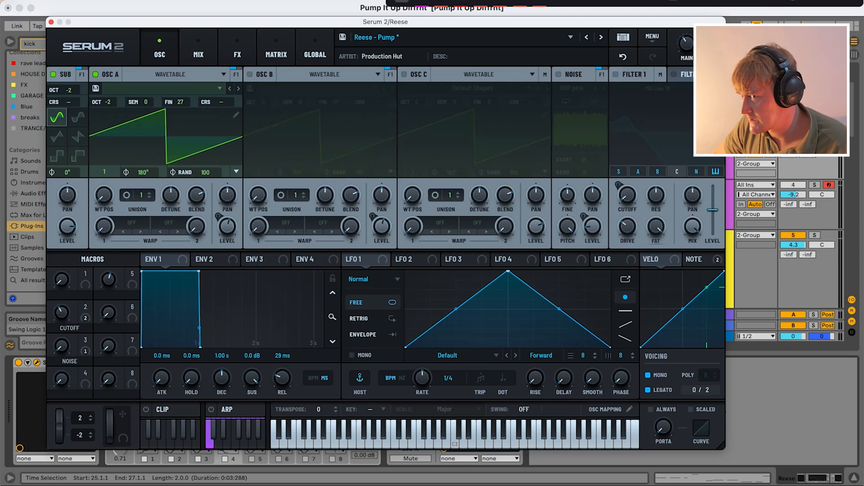
pyautogui.click(95, 74)
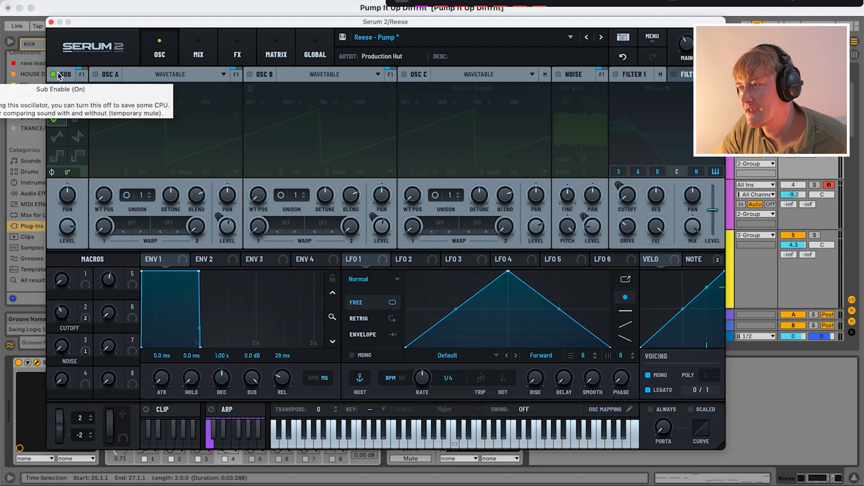
# - Temporarily enable oscillator A to browse its analog S2 wavetables and oscillator types, without changing either
pyautogui.click(95, 74)
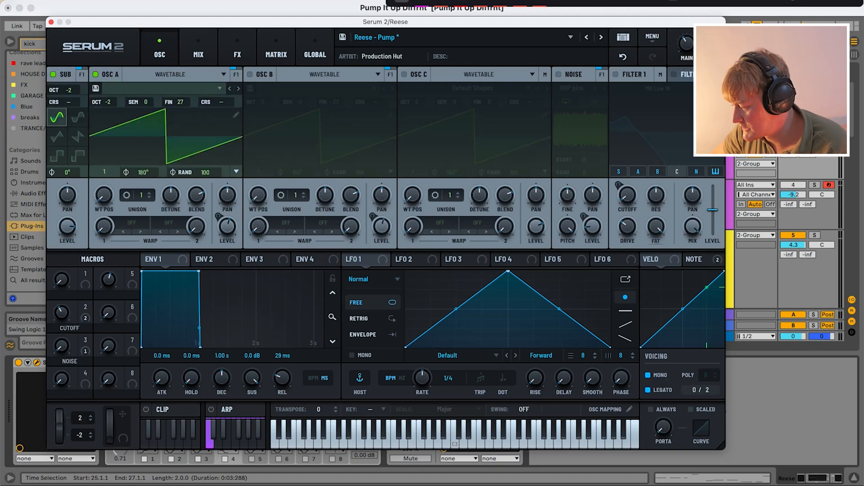
pyautogui.click(108, 89)
pyautogui.moveTo(135, 126)
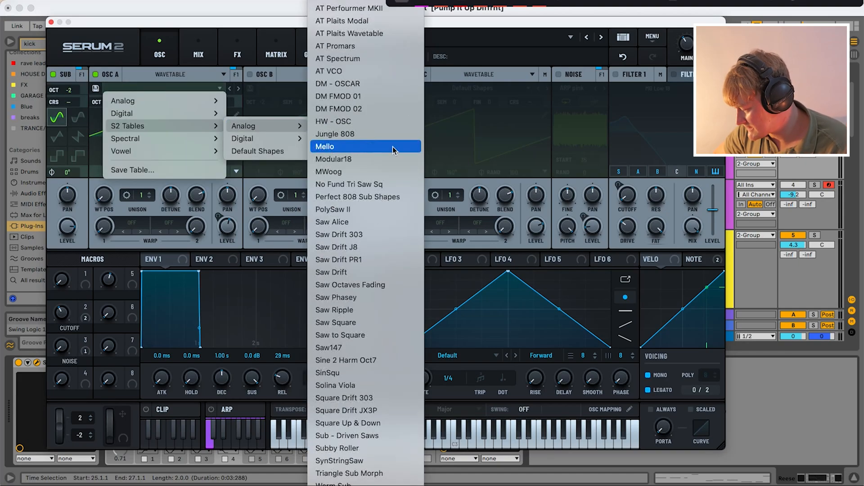
pyautogui.click(171, 74)
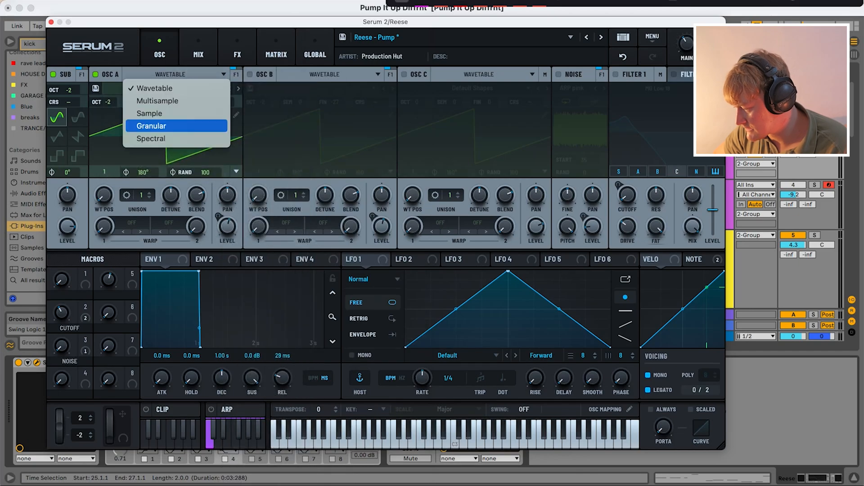
pyautogui.press('Escape')
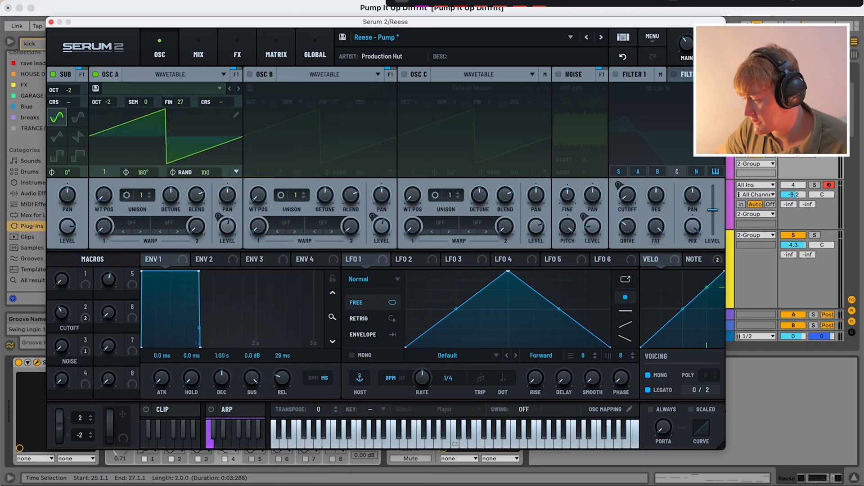
pyautogui.click(96, 74)
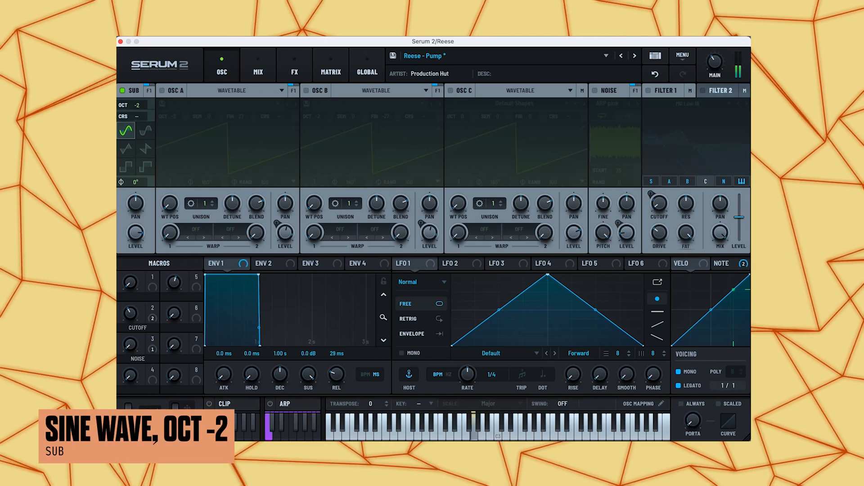
# - Enable oscillators A and B, and turn on Filter 1 with the MG Low 18 type
pyautogui.click(162, 91)
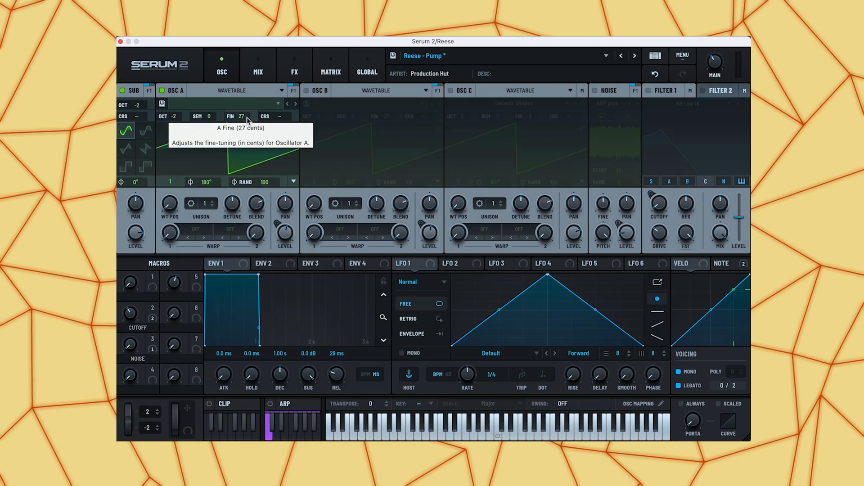
pyautogui.click(306, 90)
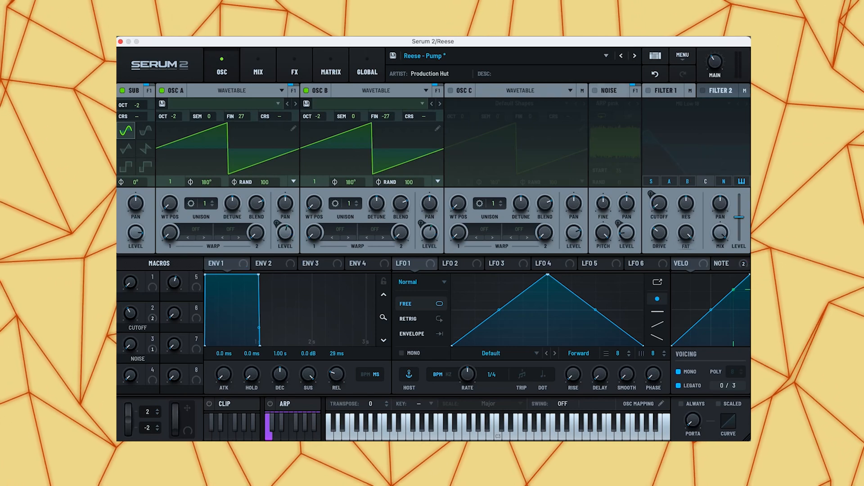
pyautogui.click(648, 91)
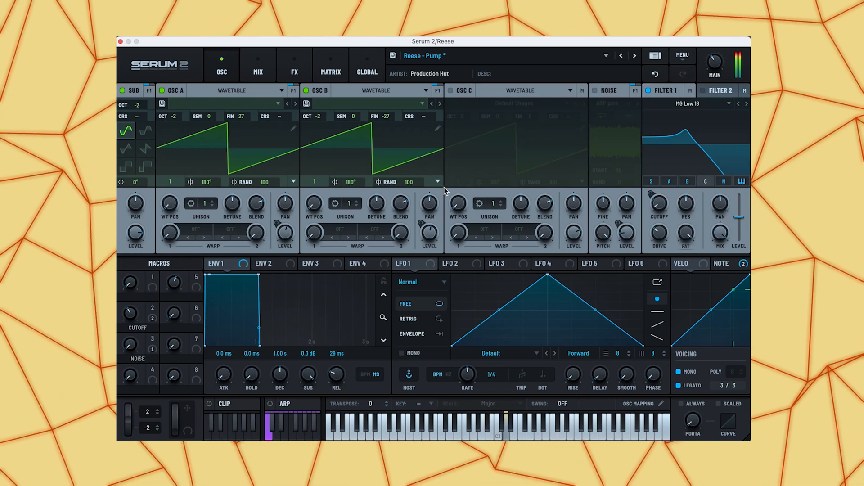
pyautogui.click(687, 104)
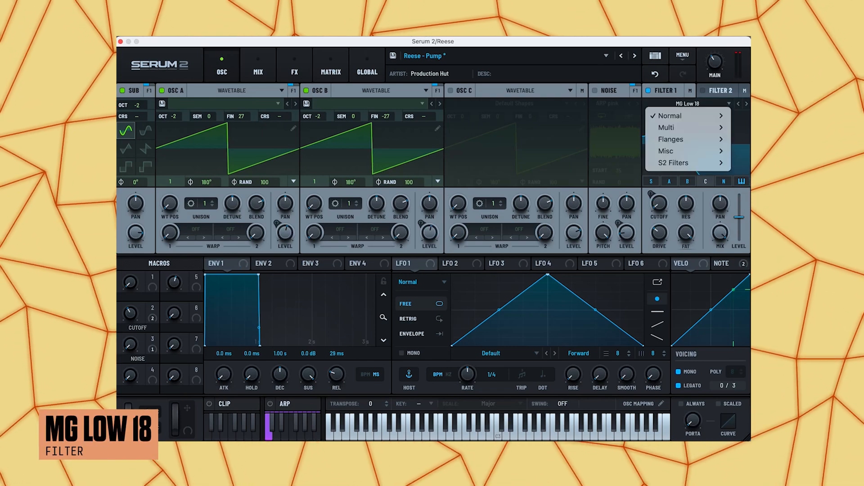
pyautogui.moveTo(687, 116)
pyautogui.click(745, 139)
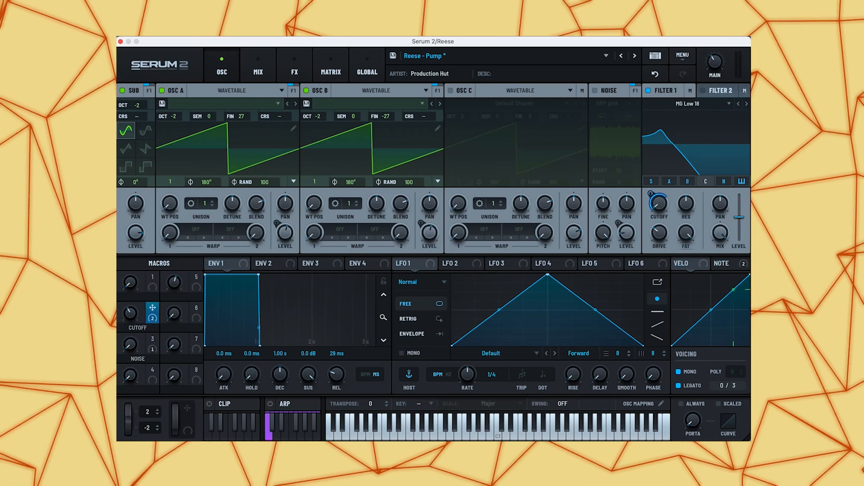
# - Map the CUTOFF macro to Filter 1's cutoff and turn the macro to about 46
pyautogui.moveTo(153, 308); pyautogui.dragTo(659, 203)
pyautogui.moveTo(651, 194)
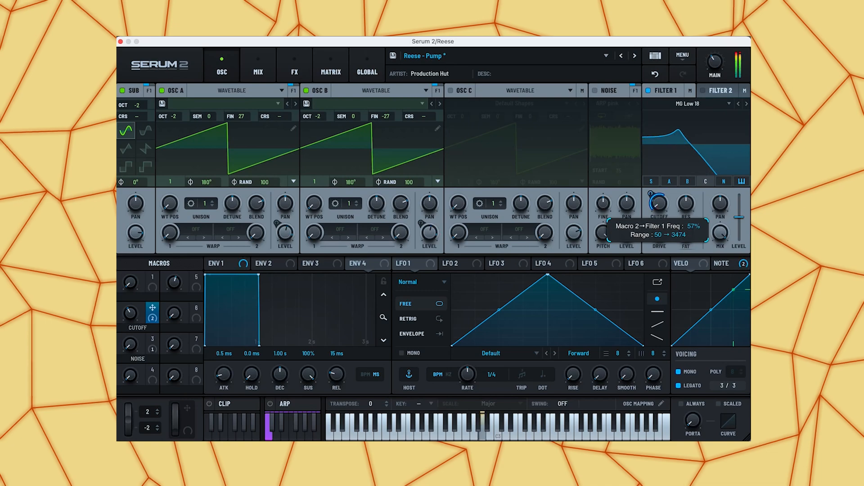
pyautogui.moveTo(131, 314)
pyautogui.mouseDown()
pyautogui.moveTo(131, 292)
pyautogui.moveTo(131, 303)
pyautogui.mouseUp()
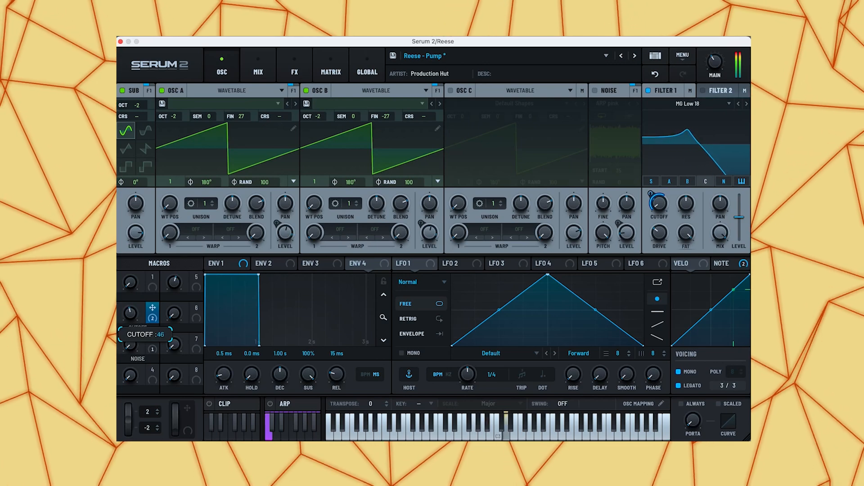
# - Remove all modulators from Filter 1's cutoff and adjust the cutoff by hand
pyautogui.rightClick(657, 196)
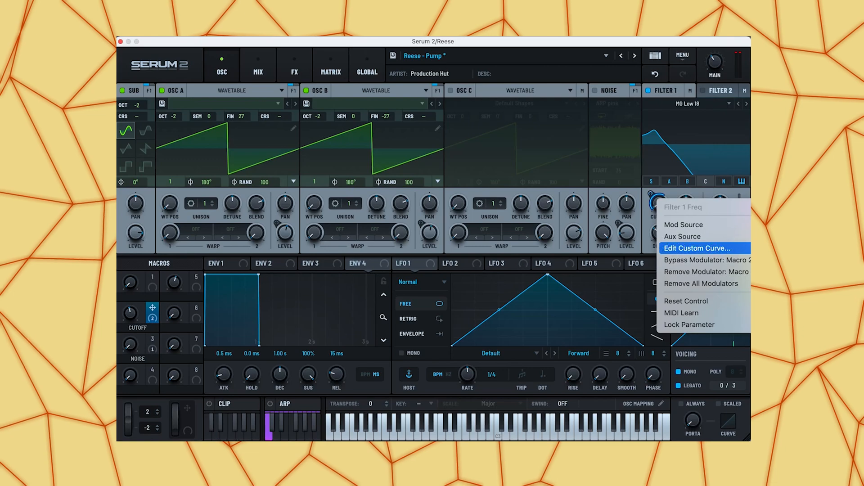
pyautogui.click(679, 284)
pyautogui.moveTo(659, 204); pyautogui.dragTo(659, 211)
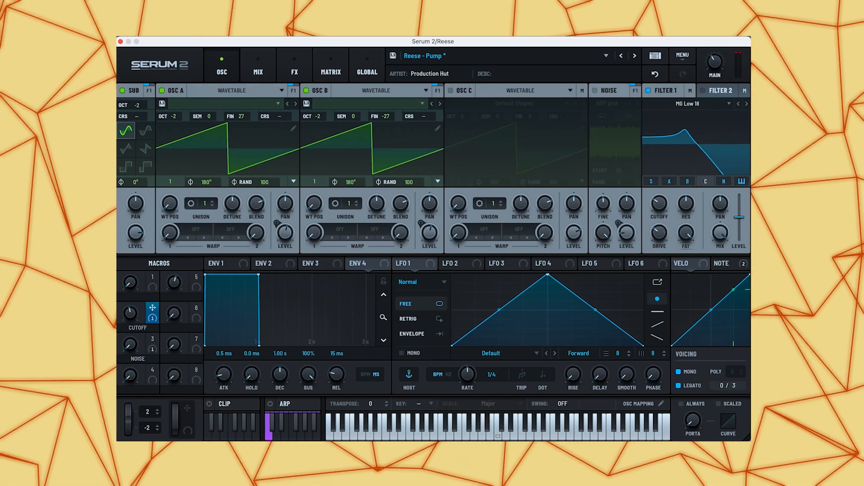
# - Enable the noise oscillator with the ARP pink sample and lower its level to about 24%
pyautogui.click(595, 90)
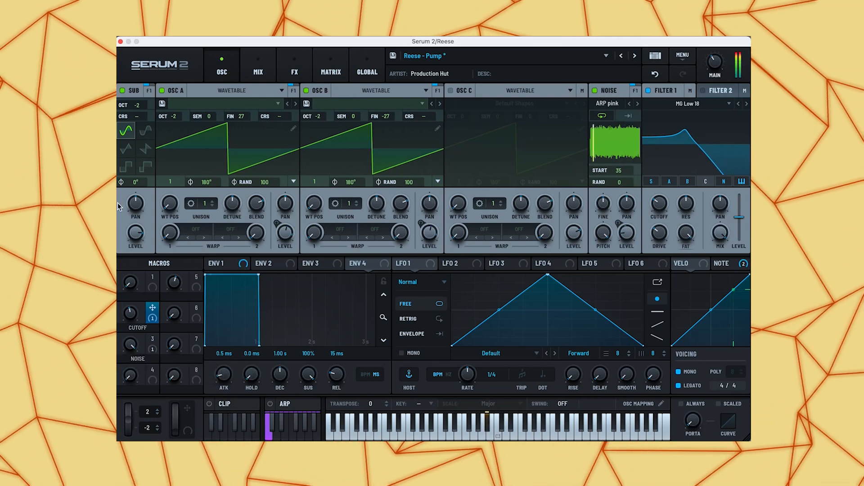
pyautogui.moveTo(627, 234)
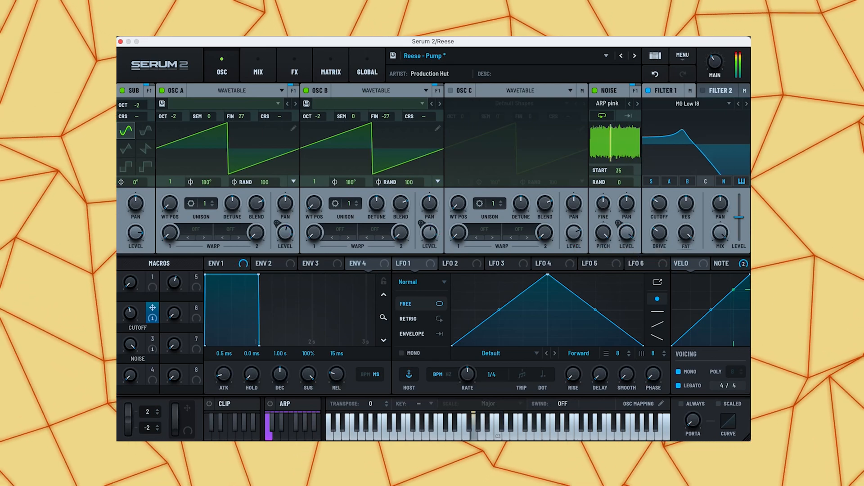
pyautogui.moveTo(626, 233); pyautogui.dragTo(627, 270)
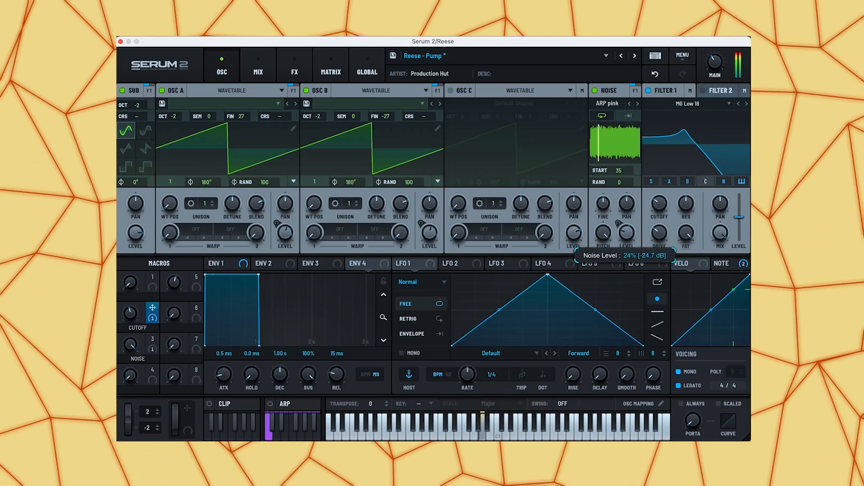
# - Show the patch's effects and slightly adjust the Hyper effect's mix
pyautogui.click(294, 70)
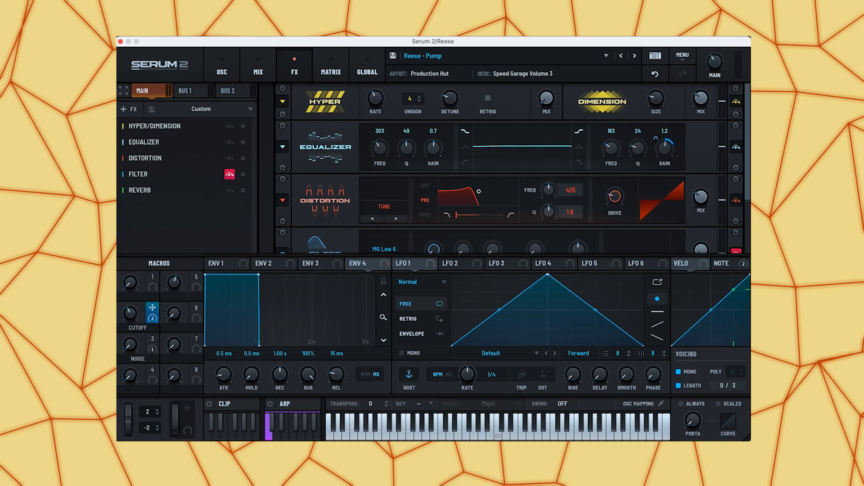
pyautogui.moveTo(547, 98); pyautogui.dragTo(547, 96)
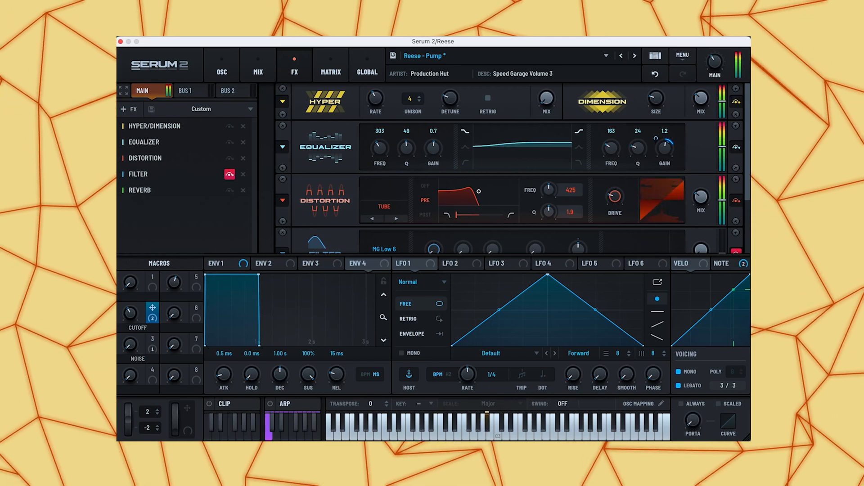
pyautogui.moveTo(669, 150)
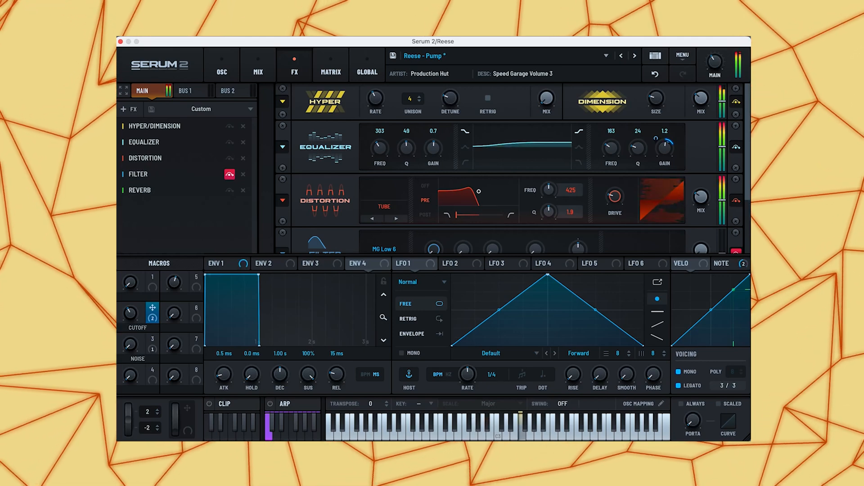
# - Remove the Filter effect from the effects chain and set the Distortion drive to about 19%
pyautogui.scroll(-3, 505, 169)
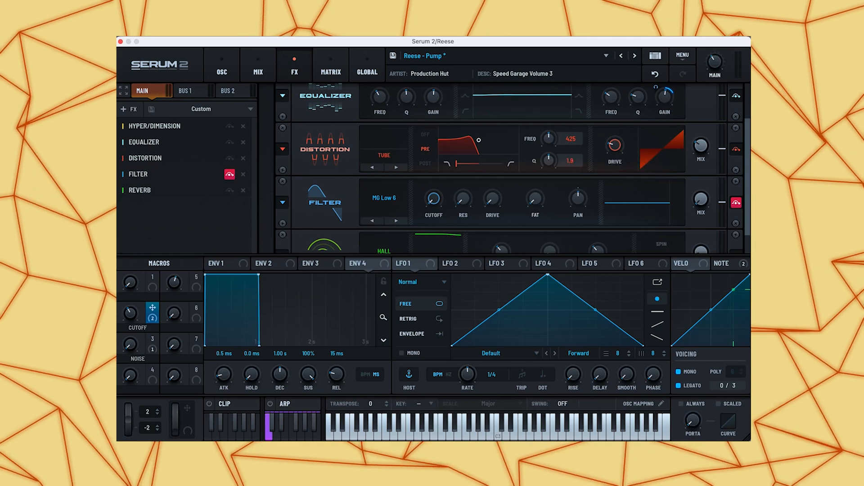
pyautogui.scroll(-2, 505, 169)
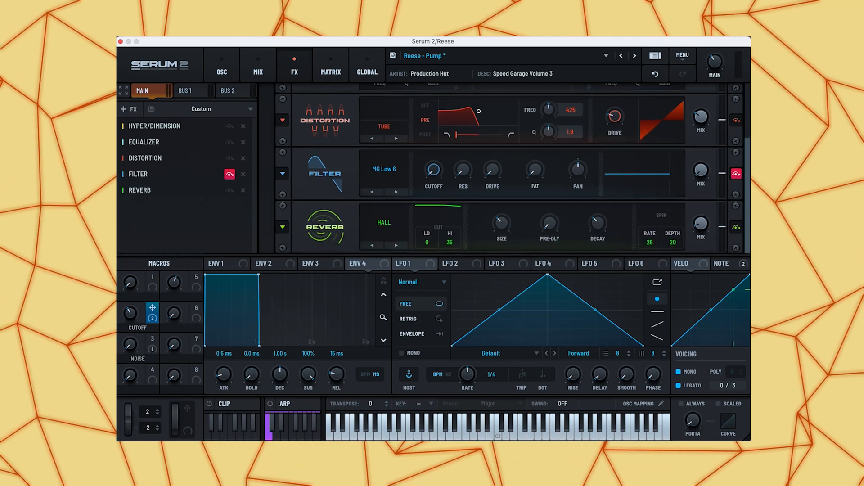
pyautogui.click(243, 174)
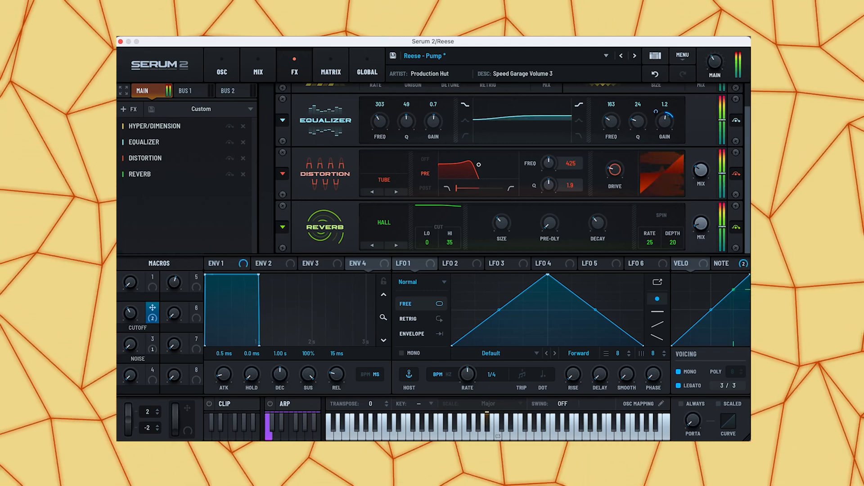
pyautogui.moveTo(615, 170); pyautogui.dragTo(615, 135)
pyautogui.moveTo(615, 170); pyautogui.dragTo(615, 204)
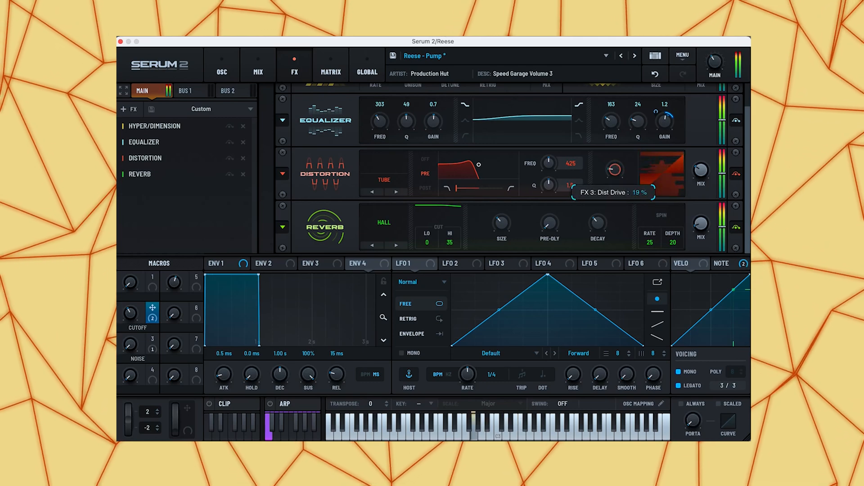